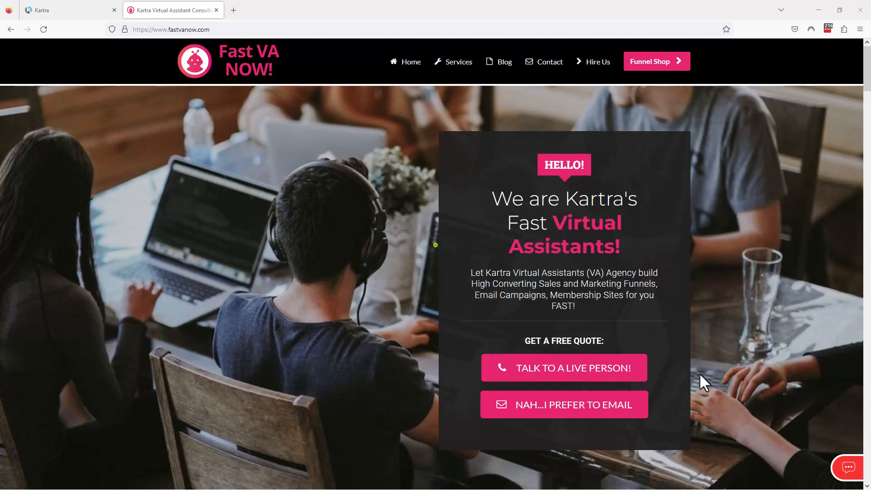
Go to the Our Services list on the agency homepage and highlight the "Sales Funnel Setup" entry
{"action": "scroll", "coordinate": [700, 375], "scroll_direction": "down", "scroll_amount": 6}
{"action": "scroll", "coordinate": [704, 383], "scroll_direction": "down", "scroll_amount": 4}
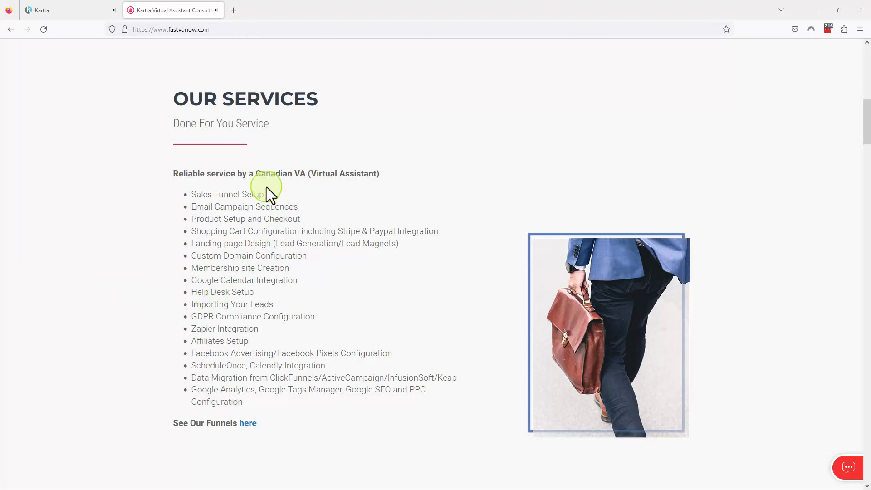
{"action": "left_click_drag", "start_coordinate": [265, 194], "coordinate": [186, 190]}
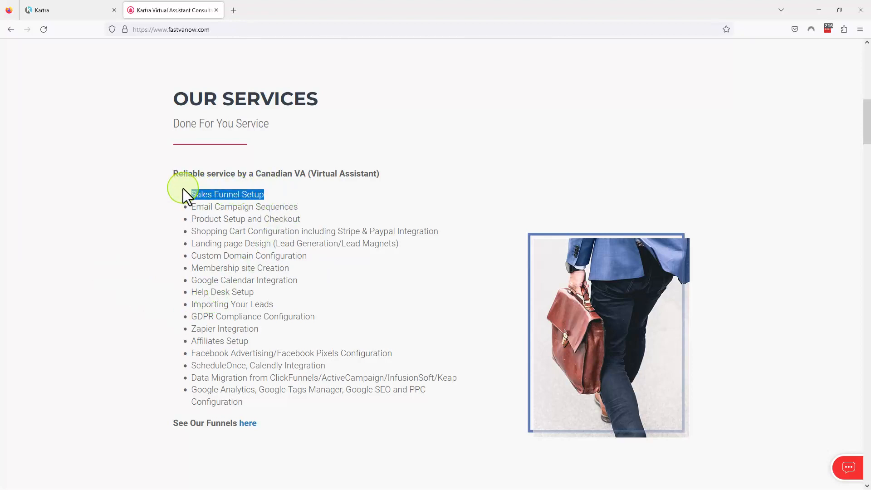
Switch to Kartra to view its Integrations and Pages sections, and return to the agency's services list
{"action": "left_click", "coordinate": [81, 8]}
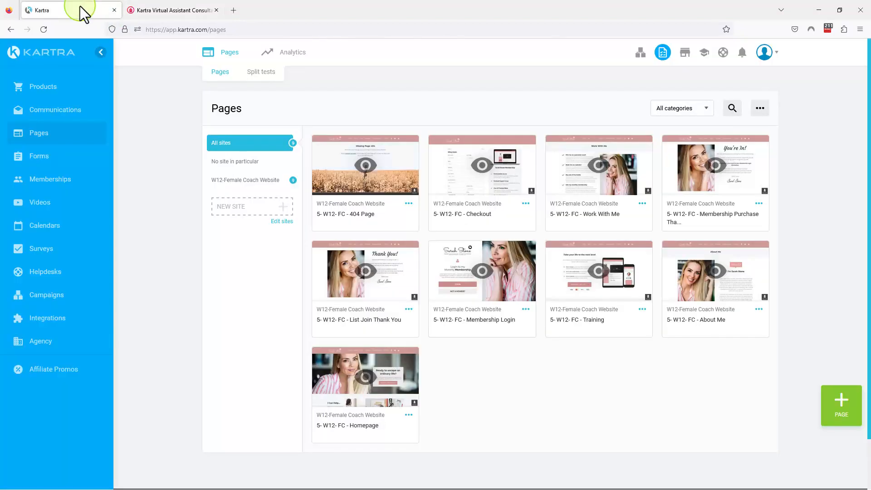
{"action": "left_click", "coordinate": [49, 322]}
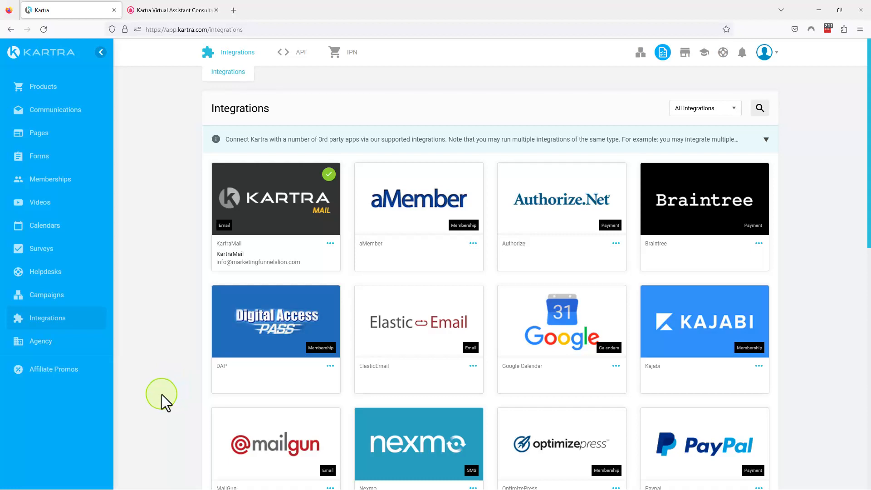
{"action": "left_click", "coordinate": [42, 136]}
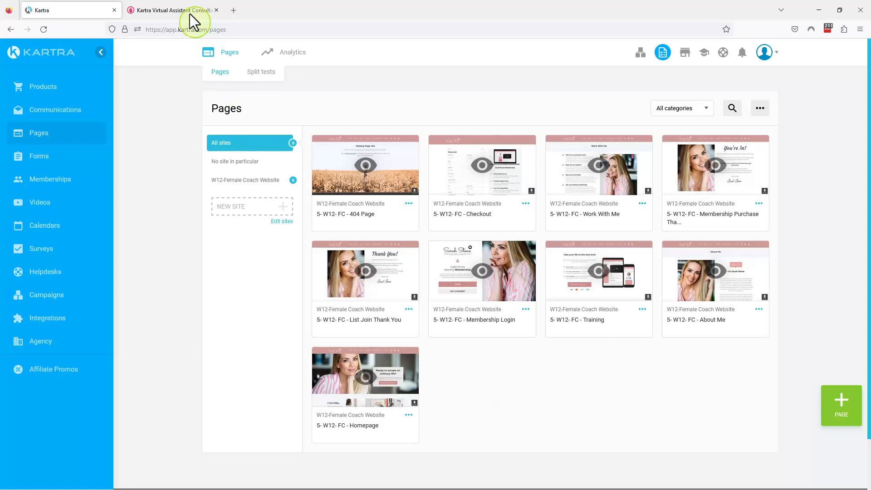
{"action": "left_click", "coordinate": [161, 8]}
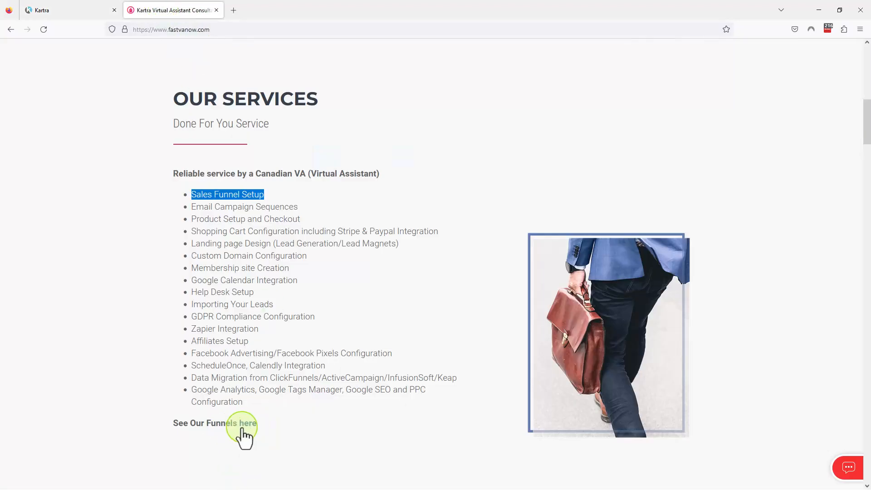
Switch to Kartra and view the email sequences list and the Products section
{"action": "left_click", "coordinate": [73, 9]}
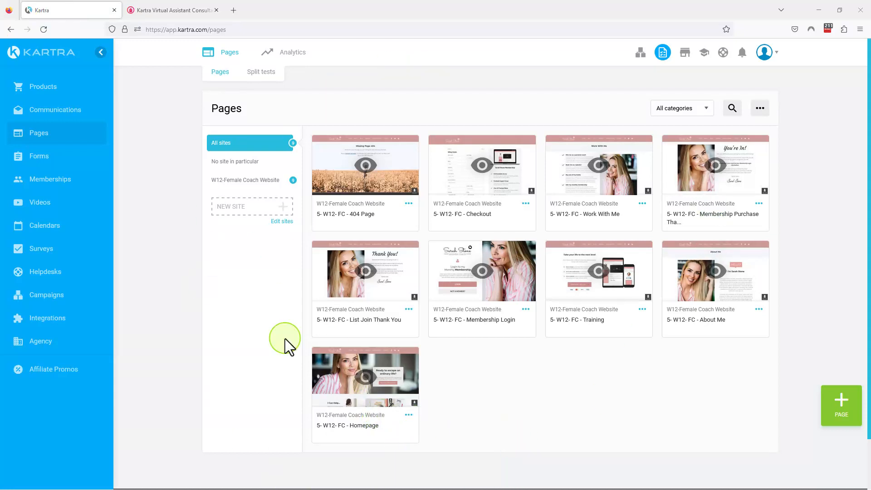
{"action": "left_click", "coordinate": [43, 116]}
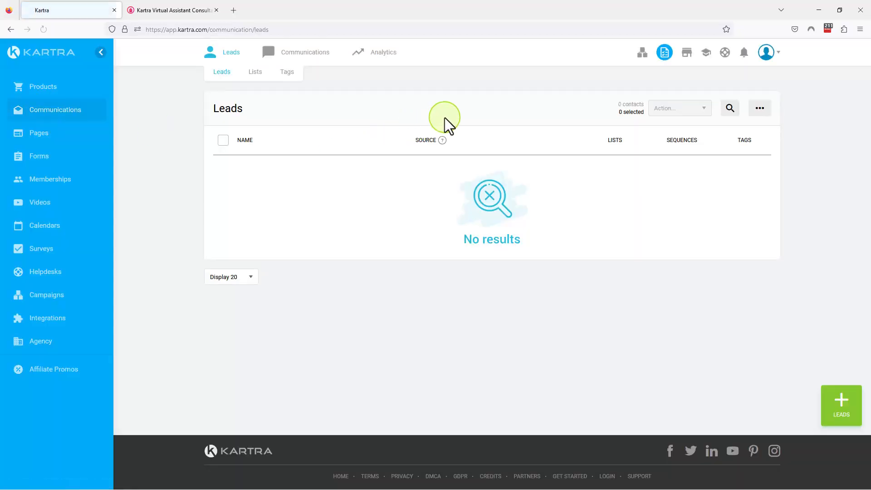
{"action": "mouse_move", "coordinate": [305, 58]}
{"action": "left_click", "coordinate": [297, 72]}
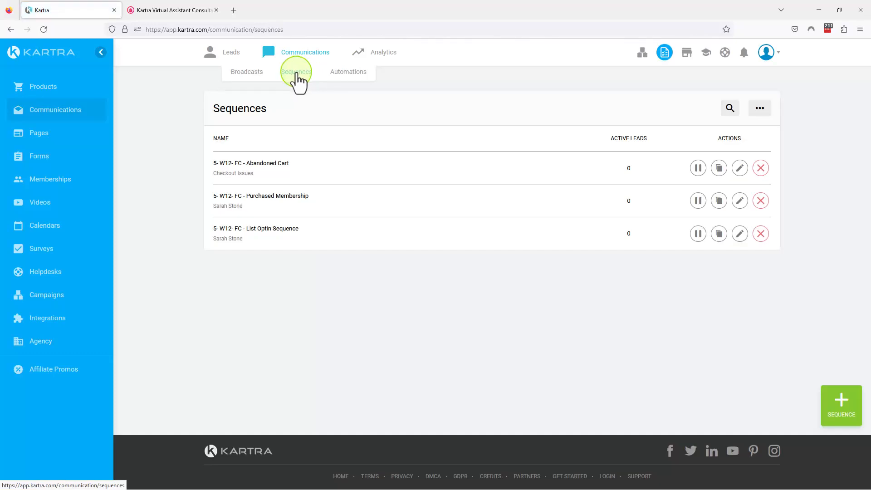
{"action": "left_click", "coordinate": [39, 89]}
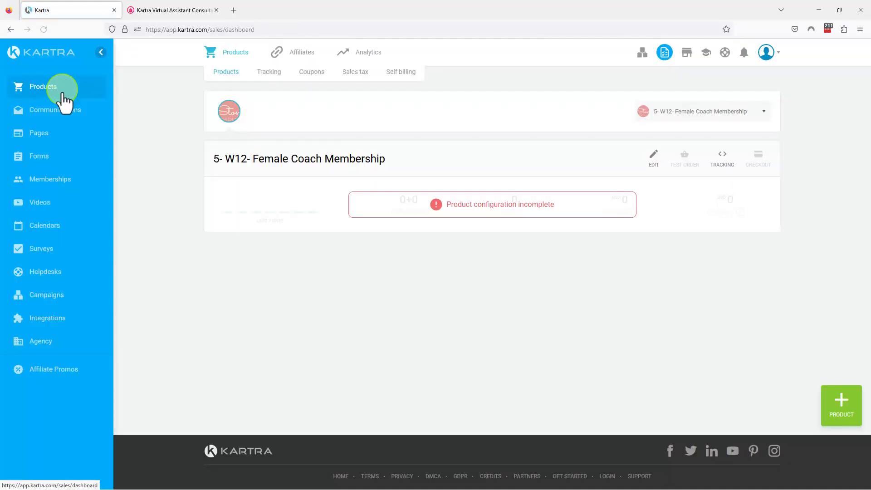
Return to the agency's services list and highlight the "Email Campaign Sequences" entry
{"action": "left_click", "coordinate": [178, 12]}
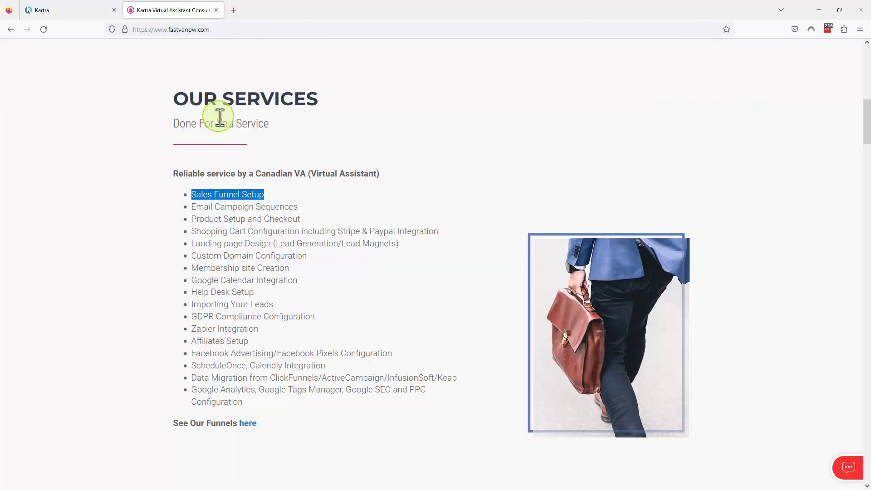
{"action": "left_click", "coordinate": [309, 210]}
{"action": "left_click_drag", "start_coordinate": [309, 210], "coordinate": [189, 205]}
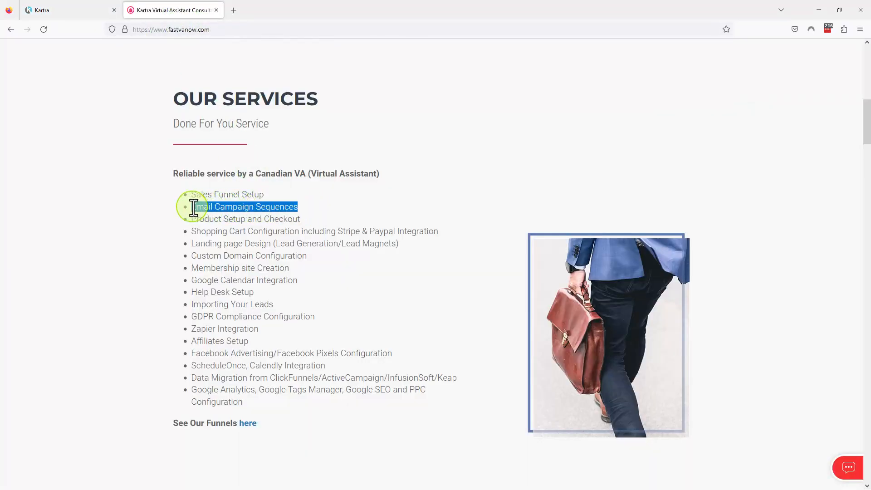
Open the email sequences list in Kartra and highlight "List Optin Sequence" in the sequence's name
{"action": "left_click", "coordinate": [58, 10]}
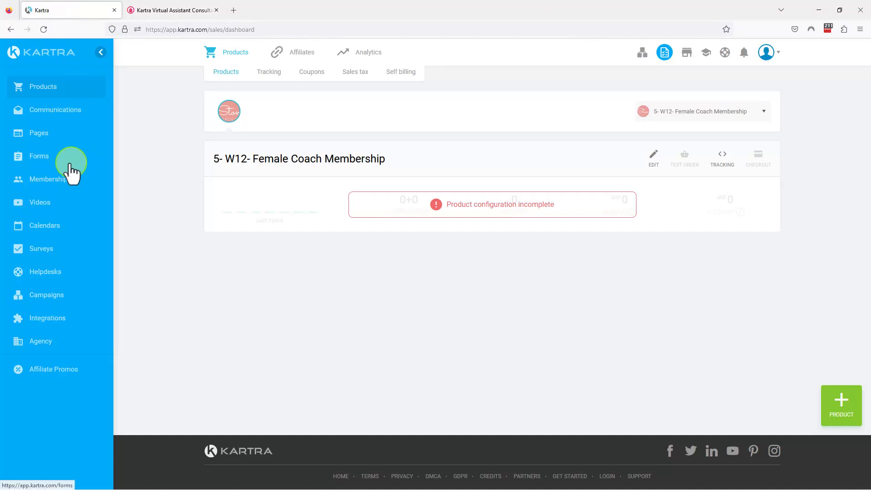
{"action": "left_click", "coordinate": [54, 116]}
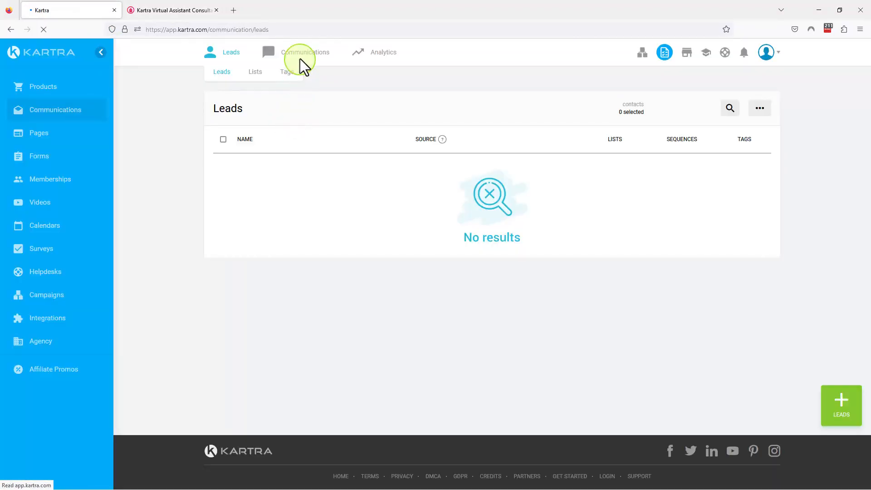
{"action": "mouse_move", "coordinate": [301, 52]}
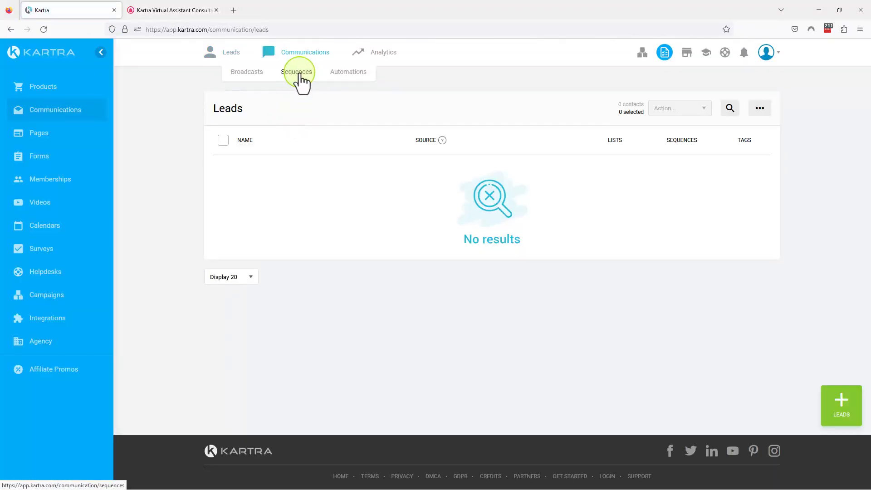
{"action": "left_click", "coordinate": [299, 73]}
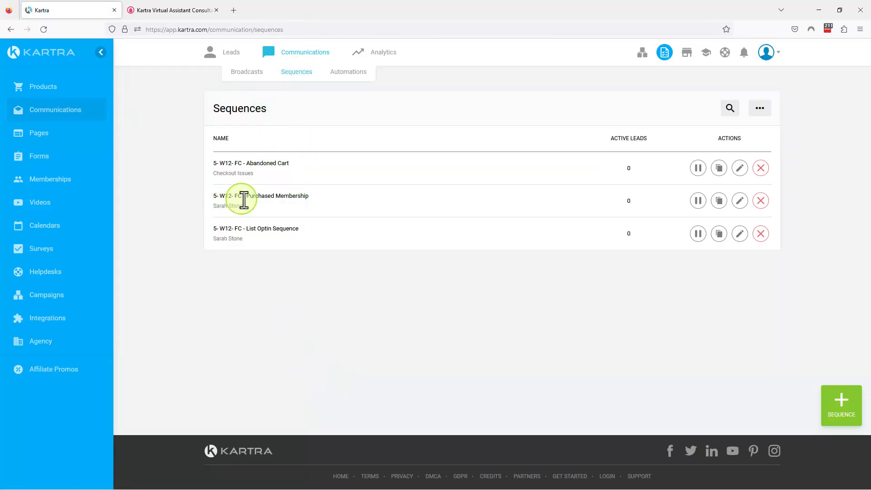
{"action": "left_click_drag", "start_coordinate": [247, 229], "coordinate": [303, 229]}
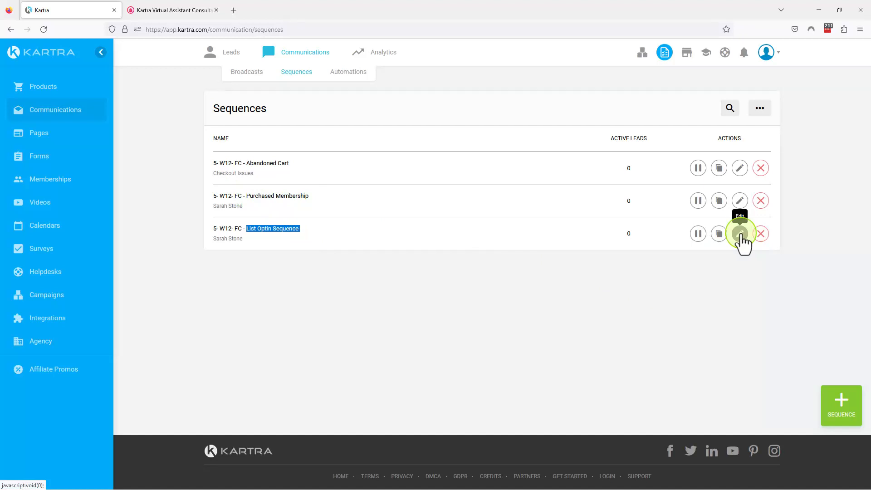
Switch back to the agency's services list and highlight the "Product Setup and Checkout" entry
{"action": "left_click", "coordinate": [180, 11]}
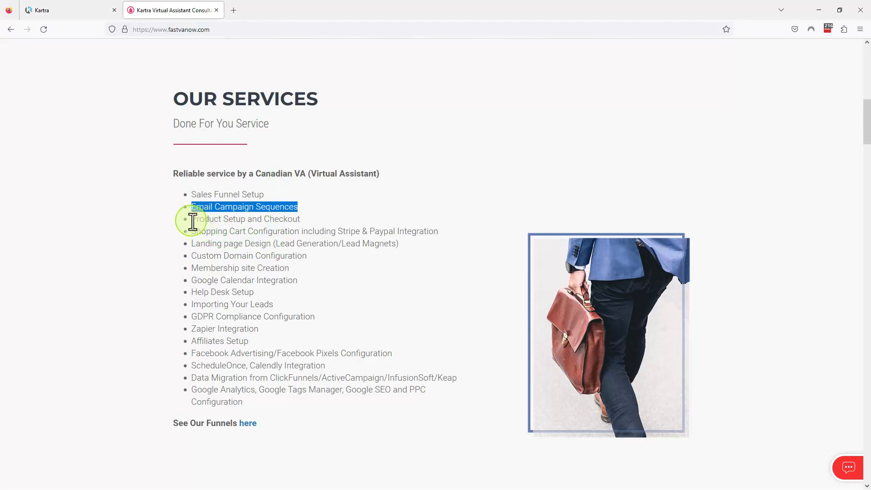
{"action": "left_click", "coordinate": [302, 219]}
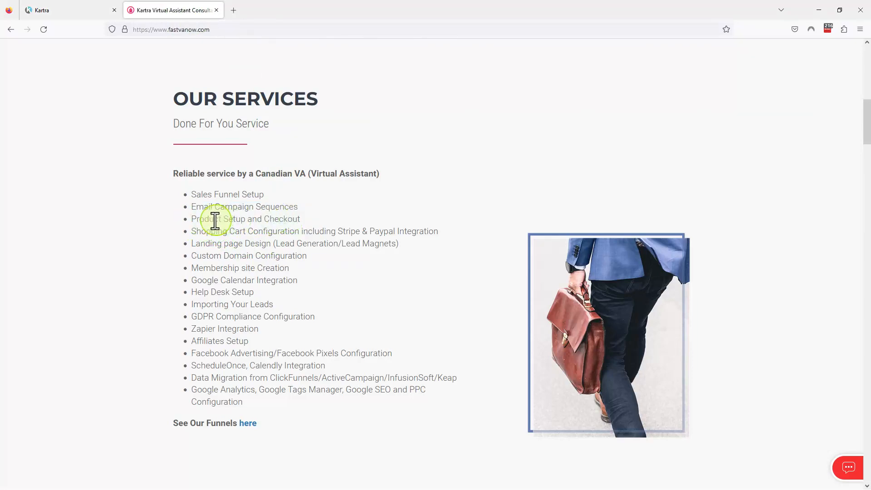
{"action": "left_click_drag", "start_coordinate": [189, 220], "coordinate": [317, 221]}
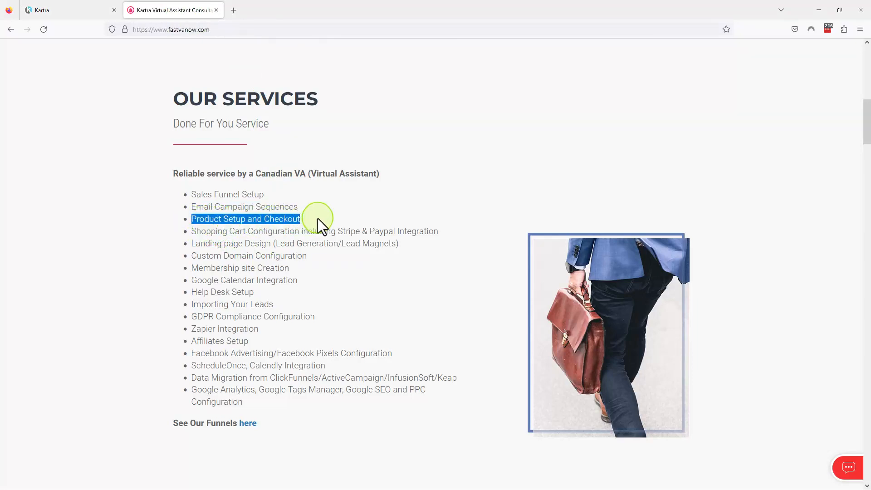
Open Kartra's integrations and filter them to the Payment category
{"action": "left_click", "coordinate": [78, 9]}
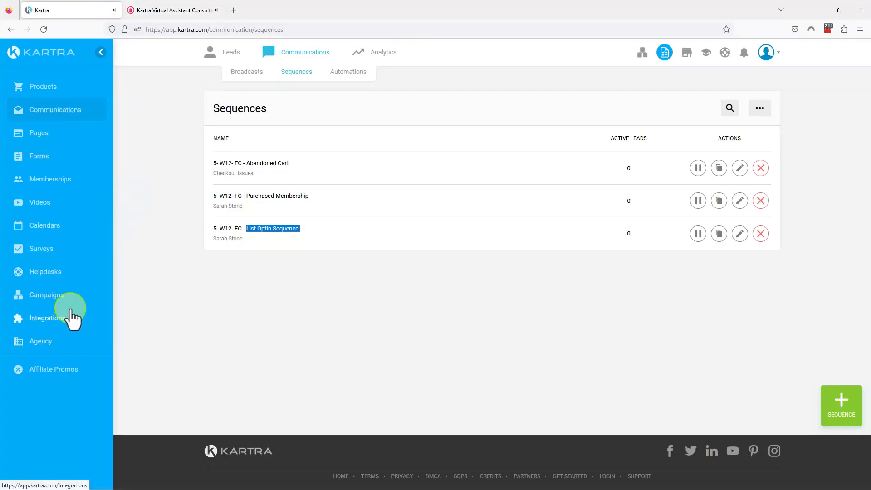
{"action": "left_click", "coordinate": [55, 323]}
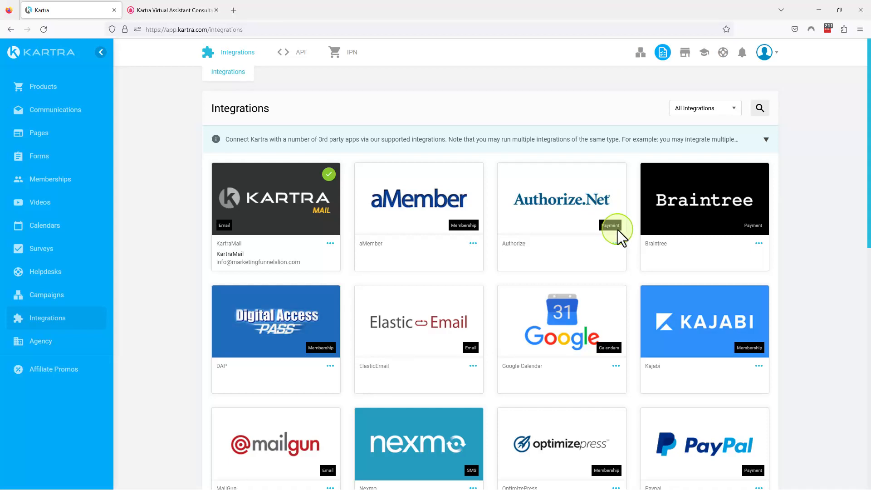
{"action": "left_click", "coordinate": [709, 110]}
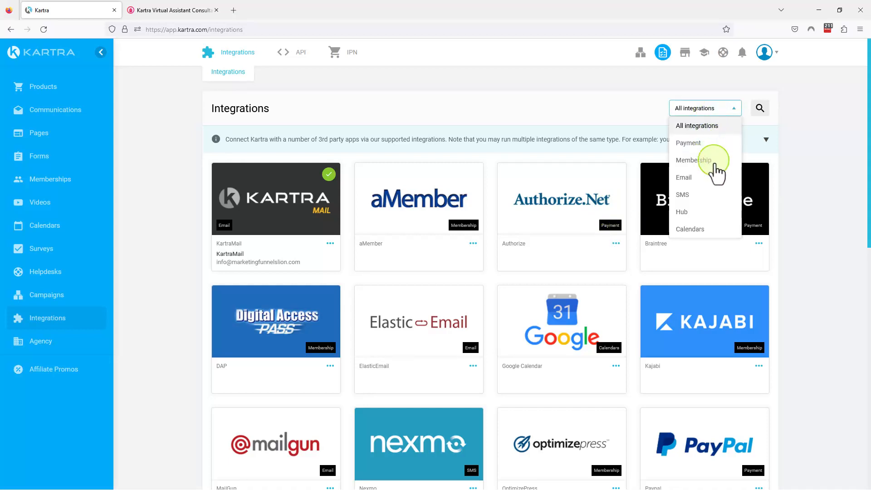
{"action": "left_click", "coordinate": [692, 144]}
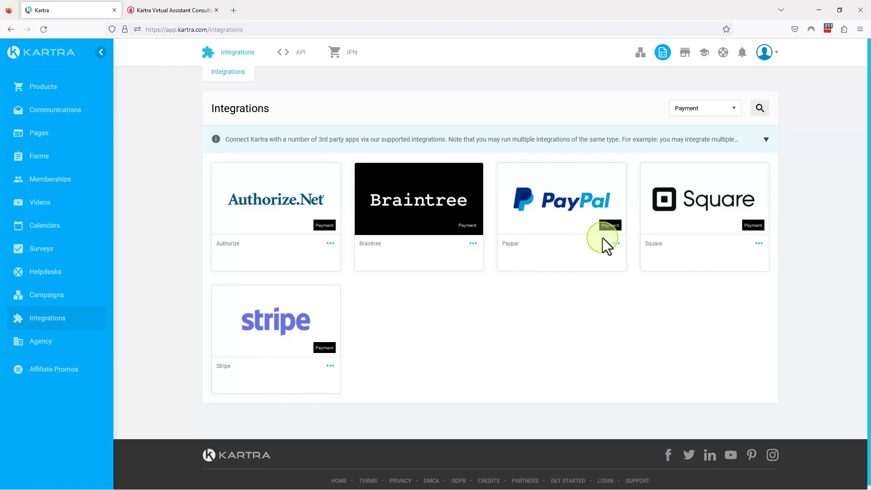
On the agency's services list, highlight the Shopping Cart Configuration entry, followed by the Landing page Design entry
{"action": "left_click", "coordinate": [170, 10]}
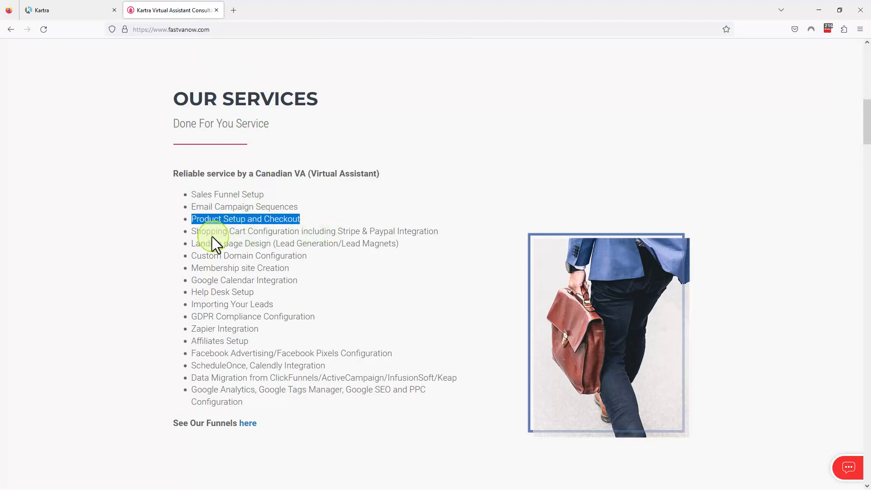
{"action": "left_click_drag", "start_coordinate": [192, 231], "coordinate": [441, 228]}
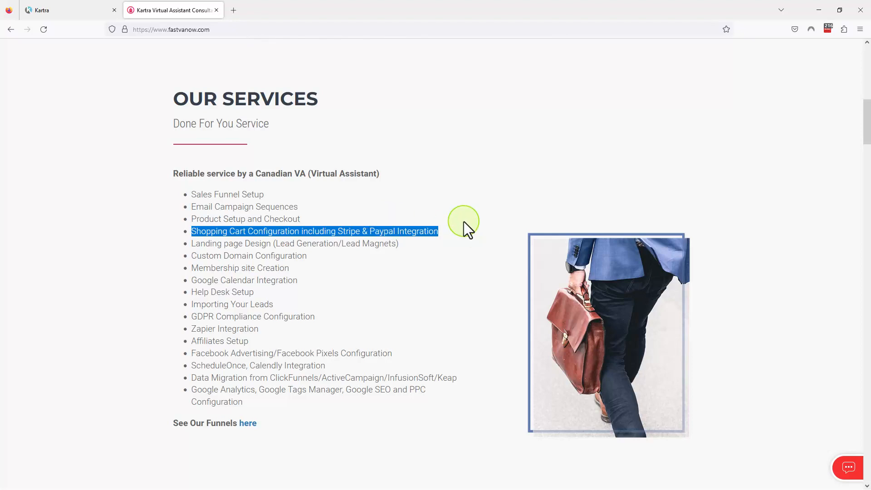
{"action": "left_click", "coordinate": [195, 247]}
{"action": "left_click_drag", "start_coordinate": [191, 243], "coordinate": [395, 242]}
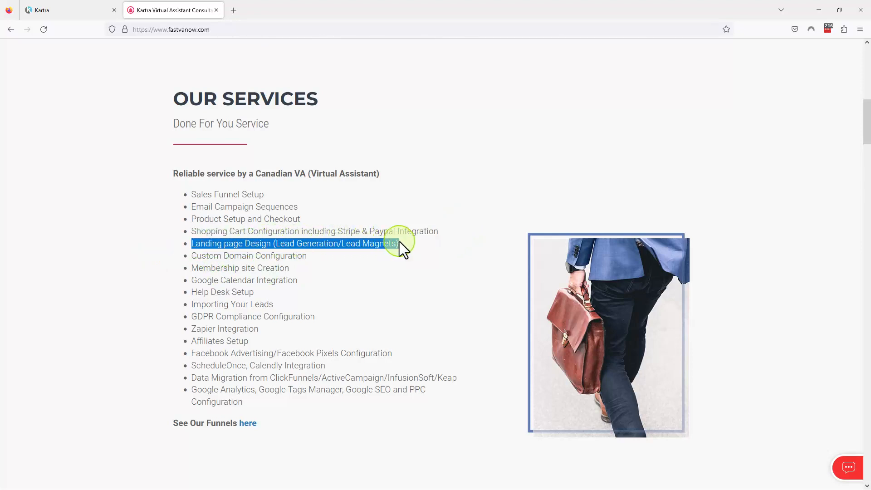
In Kartra's Pages, get the link of the page "5- W12- FC - Homepage" and open it in a new browser tab
{"action": "left_click", "coordinate": [88, 13]}
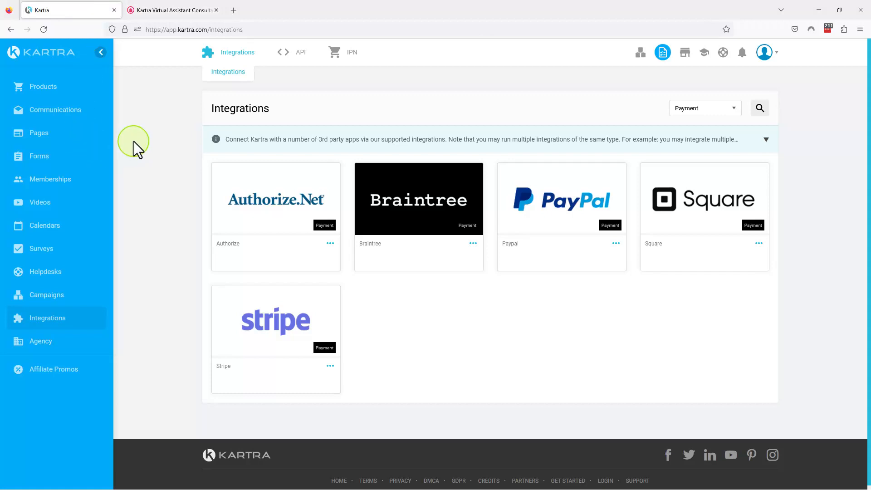
{"action": "left_click", "coordinate": [40, 135]}
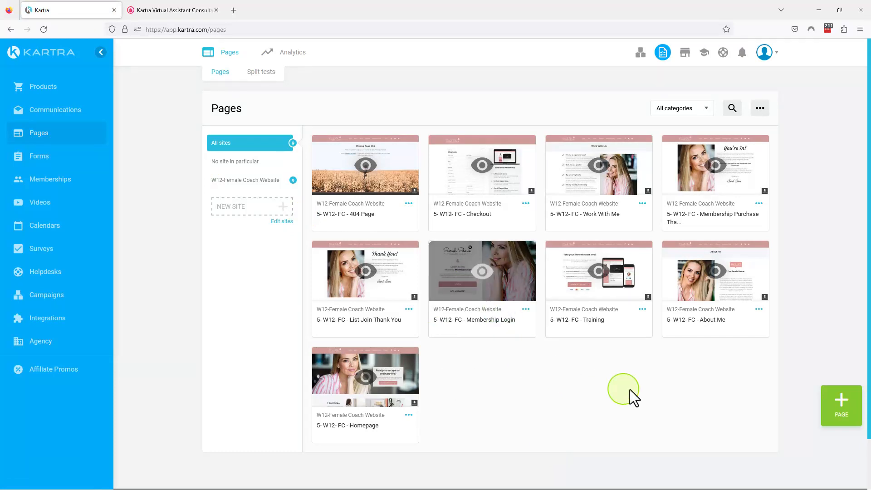
{"action": "left_click", "coordinate": [409, 414]}
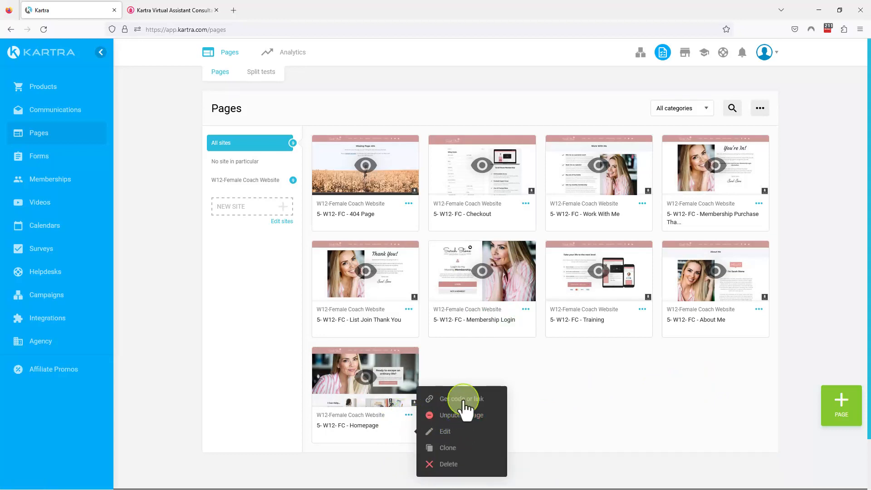
{"action": "left_click", "coordinate": [464, 398]}
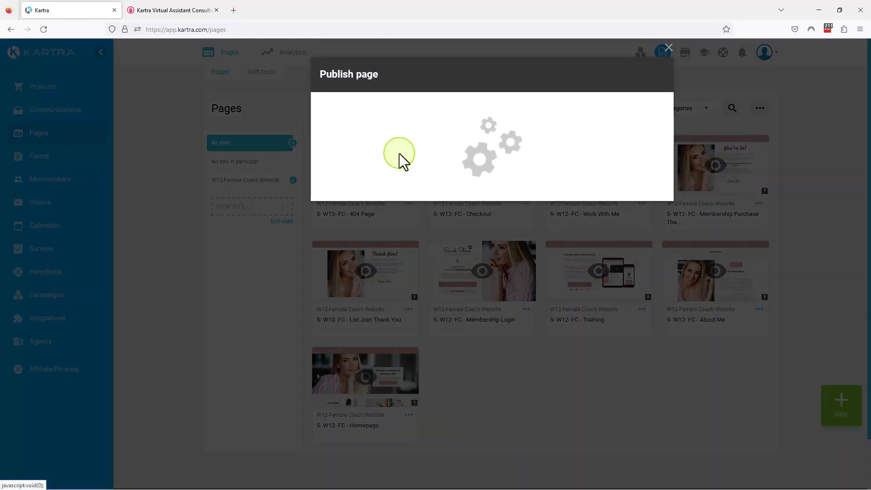
{"action": "left_click", "coordinate": [374, 248]}
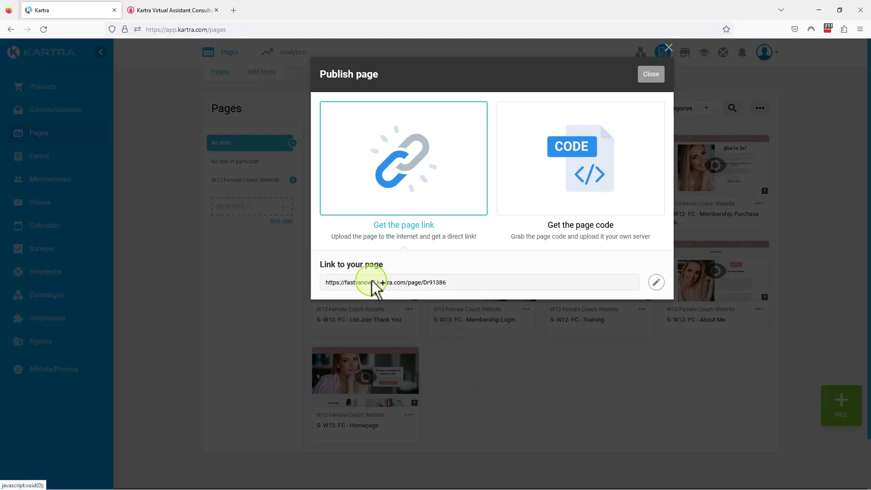
{"action": "left_click", "coordinate": [376, 285]}
{"action": "right_click", "coordinate": [381, 283]}
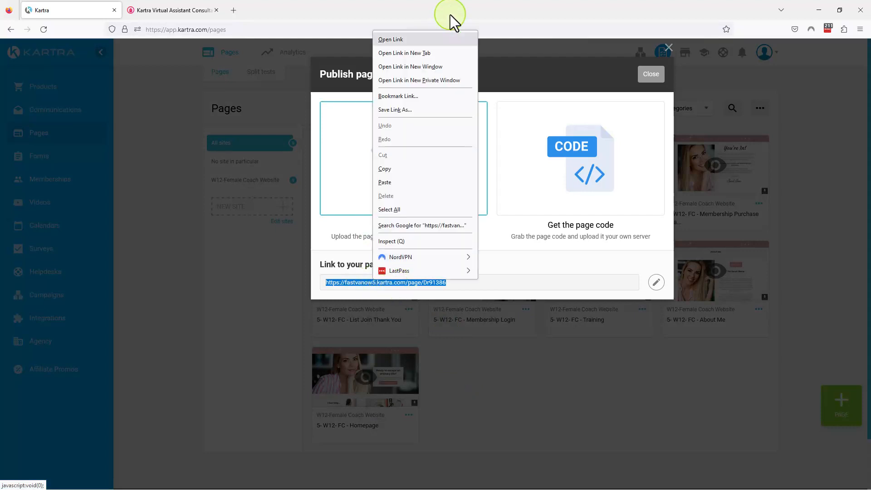
{"action": "left_click", "coordinate": [422, 54]}
Switch to the newly opened homepage and save its cookie preferences
{"action": "left_click", "coordinate": [178, 10]}
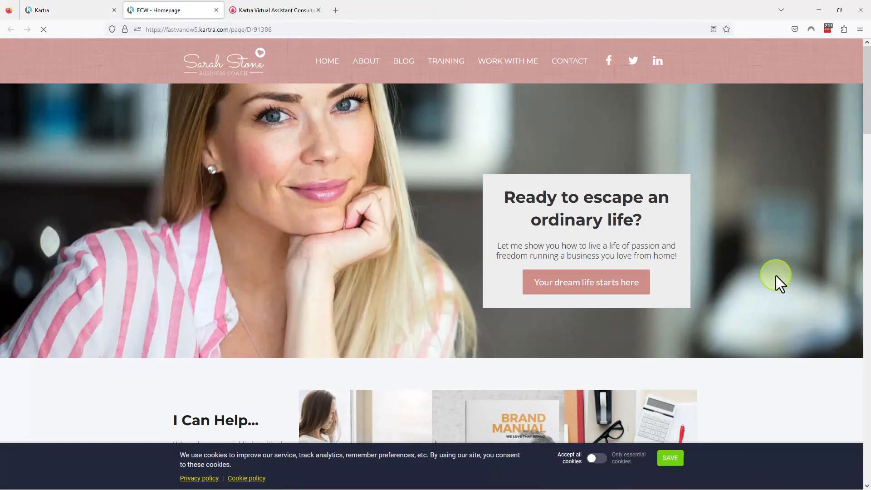
{"action": "scroll", "coordinate": [775, 276], "scroll_direction": "down", "scroll_amount": 3}
{"action": "left_click", "coordinate": [681, 461]}
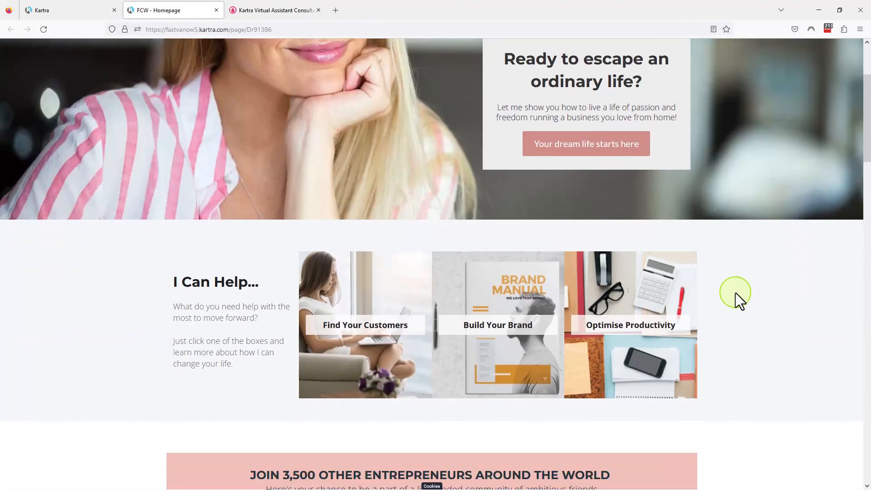
Submit the homepage's sign-up form, agreeing to future communications and the GDPR & CCPA Terms & Conditions
{"action": "scroll", "coordinate": [736, 292], "scroll_direction": "down", "scroll_amount": 5}
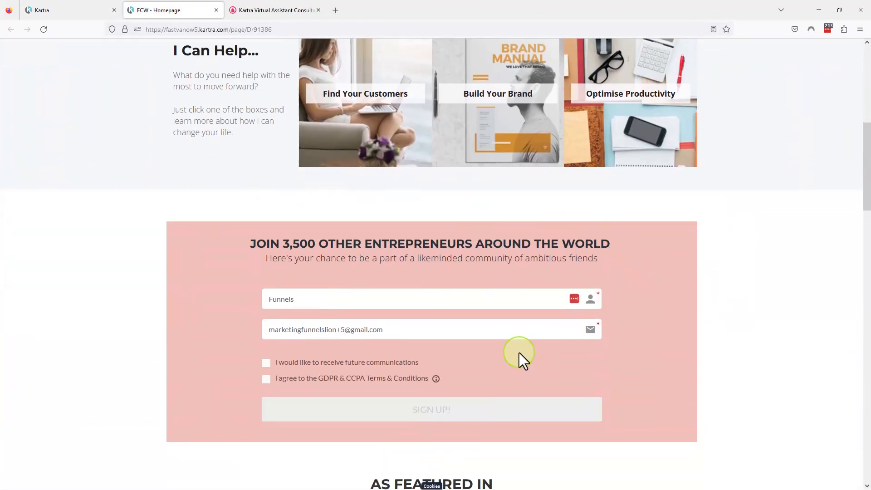
{"action": "left_click", "coordinate": [266, 363]}
{"action": "left_click", "coordinate": [266, 380]}
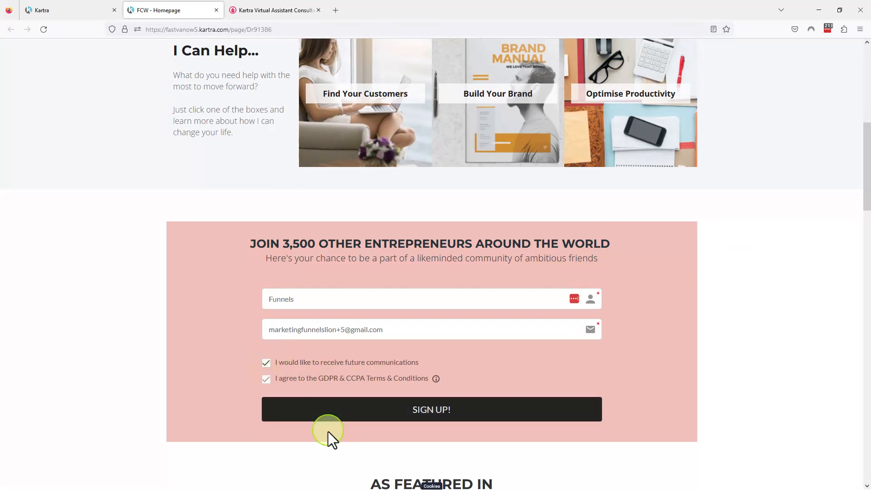
{"action": "left_click", "coordinate": [446, 408]}
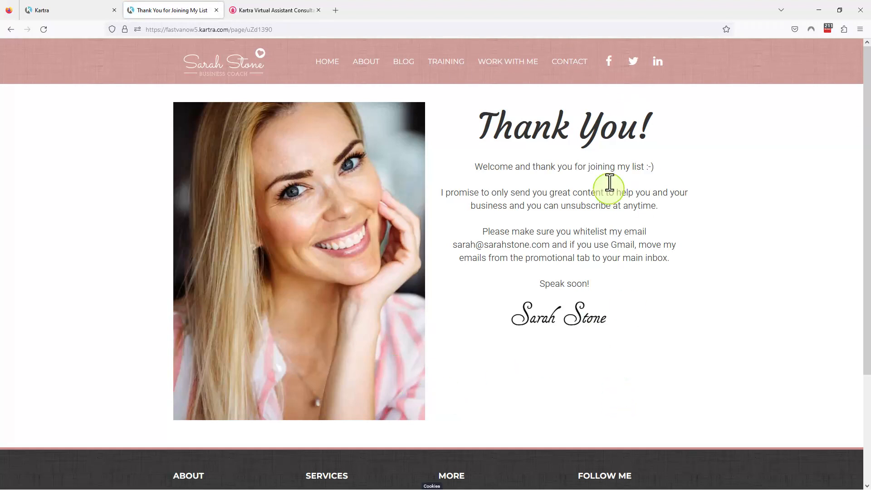
Return to Kartra, close the page publishing dialog and open the leads list under Communications
{"action": "left_click", "coordinate": [65, 13]}
{"action": "left_click", "coordinate": [651, 74]}
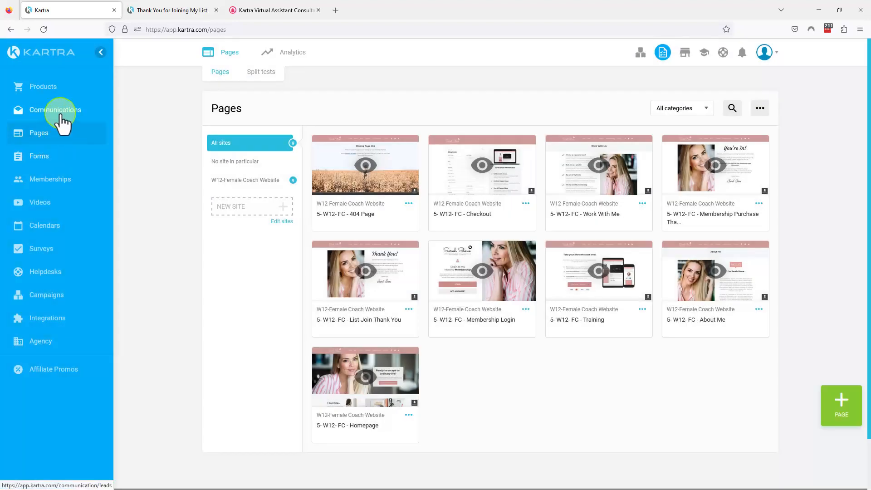
{"action": "left_click", "coordinate": [61, 114]}
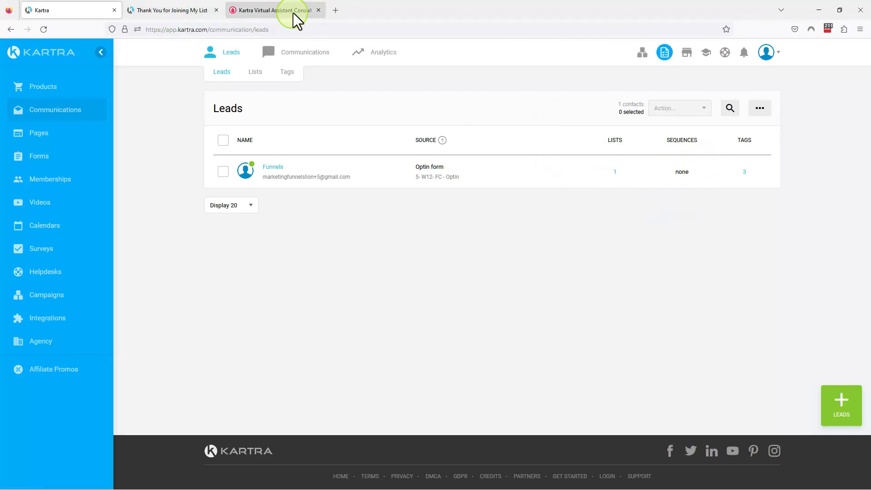
On the agency's services list, highlight the Custom Domain Configuration entry
{"action": "left_click", "coordinate": [186, 12]}
{"action": "left_click", "coordinate": [285, 13]}
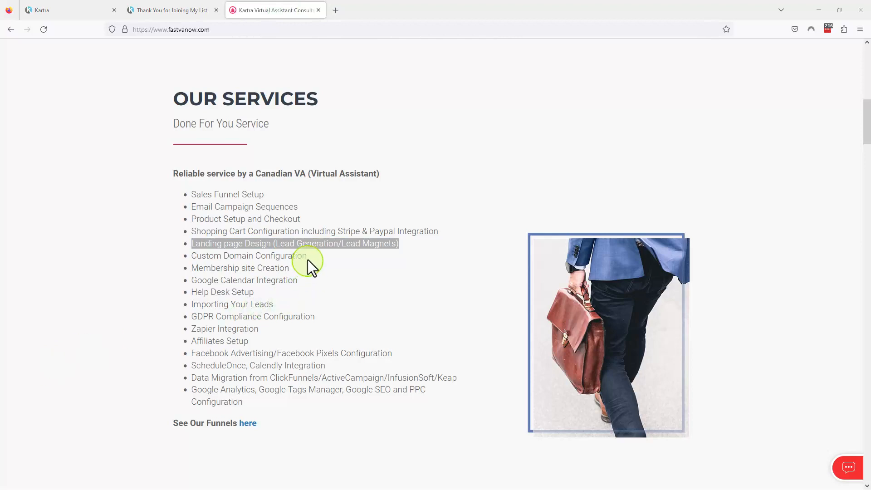
{"action": "left_click_drag", "start_coordinate": [308, 257], "coordinate": [179, 255]}
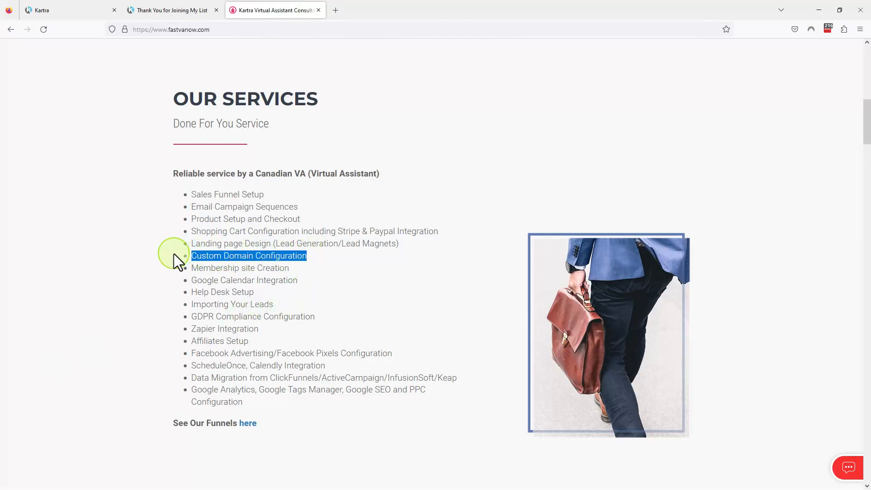
Close the thank-you page and open the custom domains section of the Kartra account
{"action": "left_click", "coordinate": [216, 10]}
{"action": "left_click", "coordinate": [83, 10]}
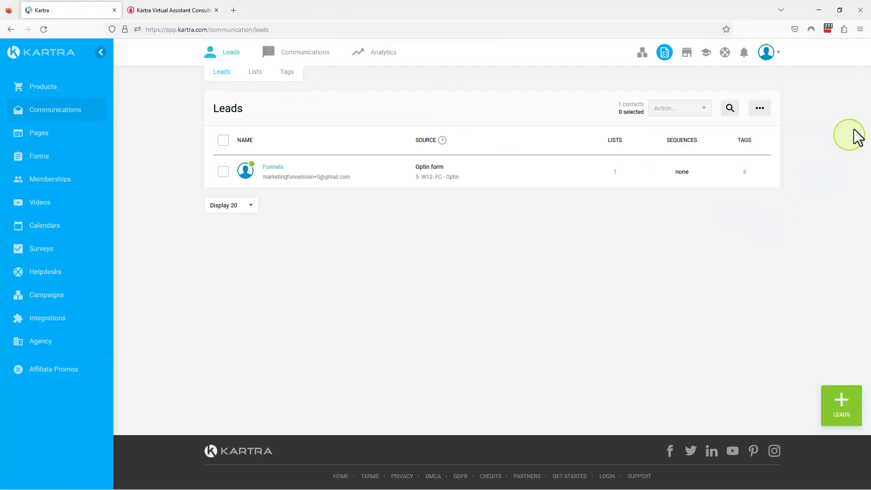
{"action": "left_click", "coordinate": [766, 52]}
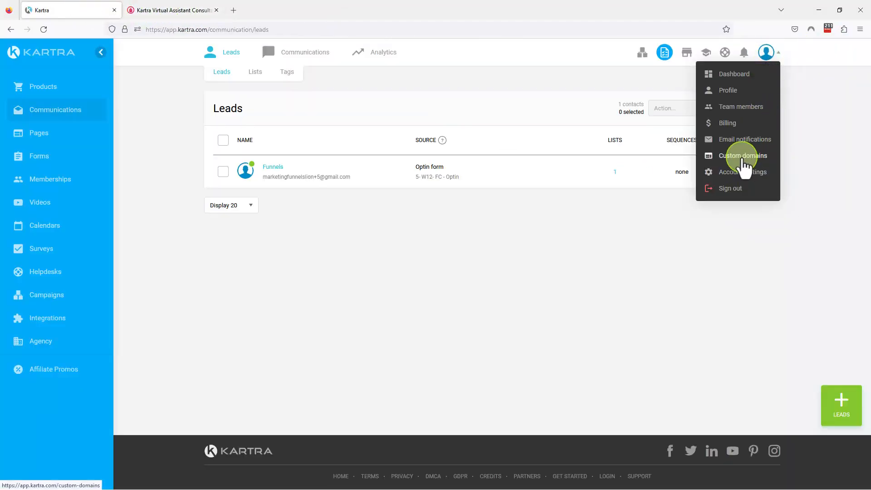
{"action": "left_click", "coordinate": [744, 158]}
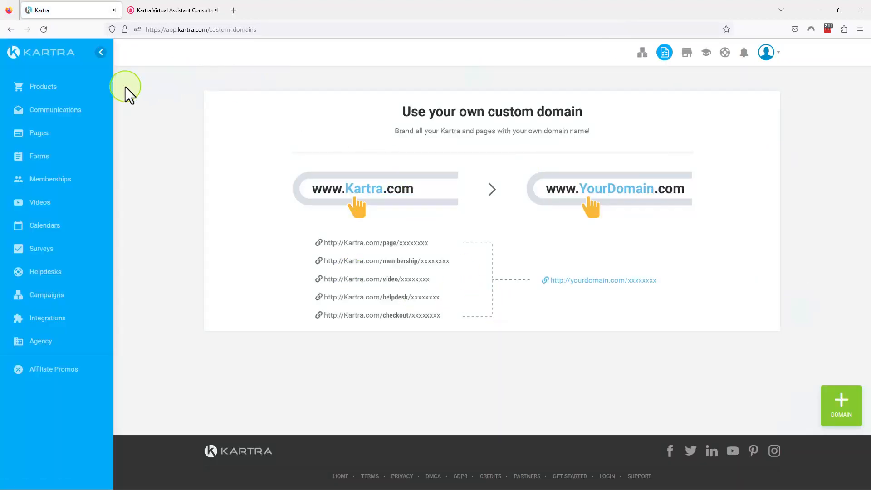
In Kartra's Pages, get the link of the page "5- W12- FC - About Me" and select the full address
{"action": "left_click", "coordinate": [41, 134]}
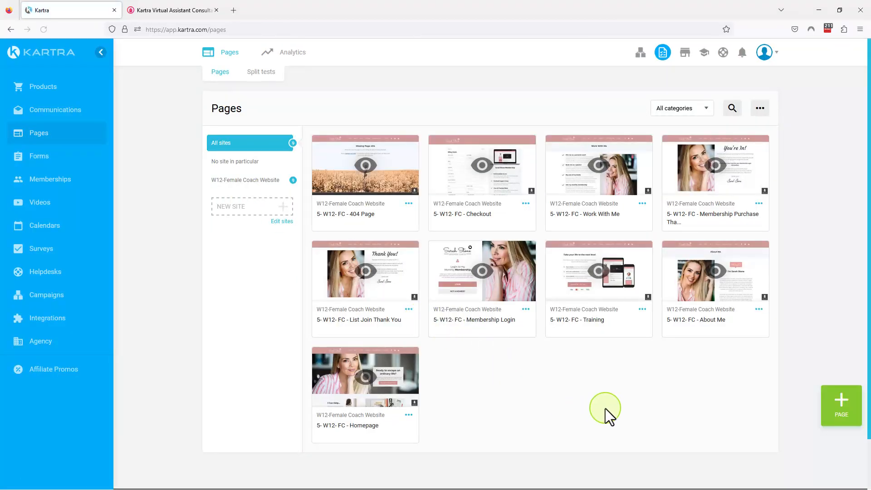
{"action": "left_click", "coordinate": [758, 310]}
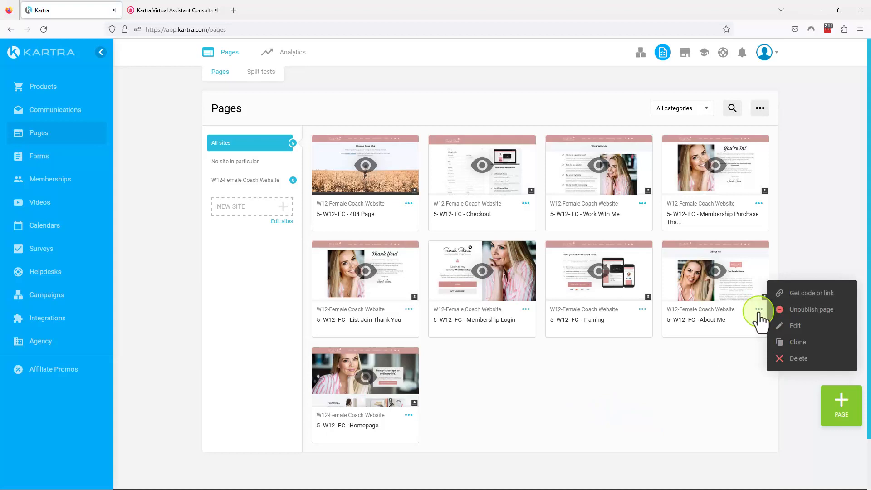
{"action": "left_click", "coordinate": [805, 294]}
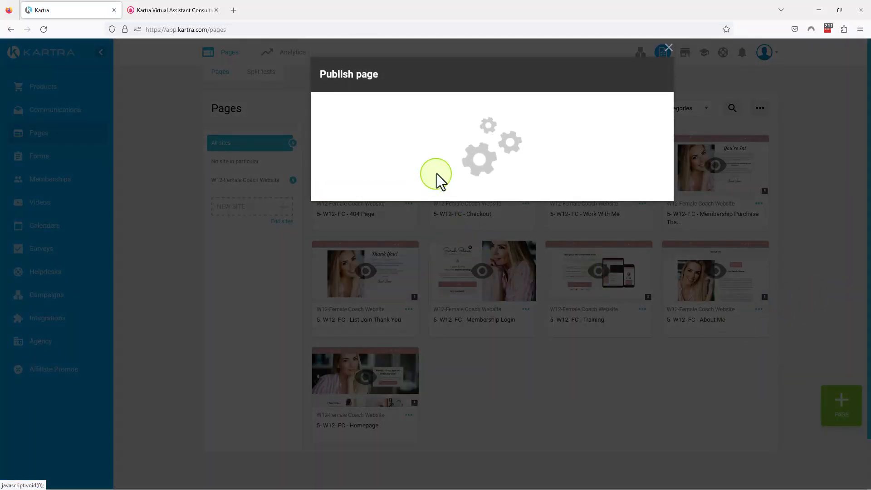
{"action": "left_click", "coordinate": [414, 175]}
{"action": "left_click_drag", "start_coordinate": [419, 286], "coordinate": [310, 287]}
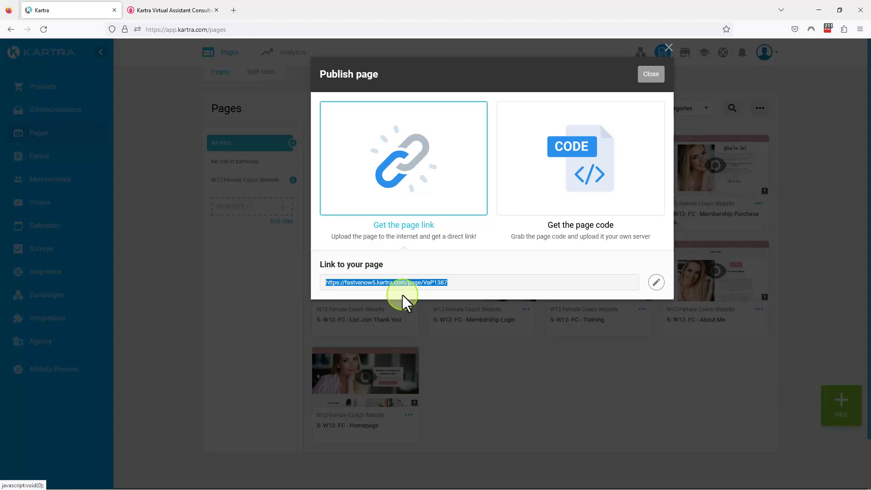
Examine the domain choices available for the About Me page's link, leaving them as they are, and close the publishing dialog
{"action": "left_click", "coordinate": [656, 282]}
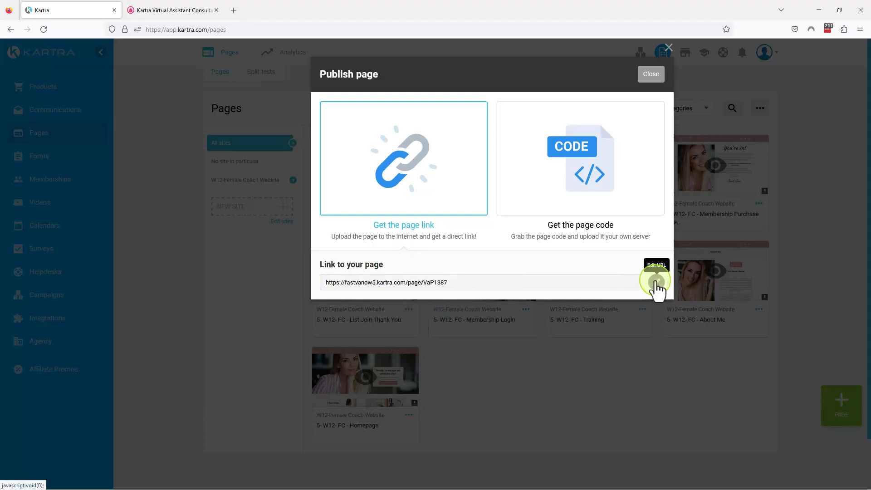
{"action": "left_click", "coordinate": [415, 283]}
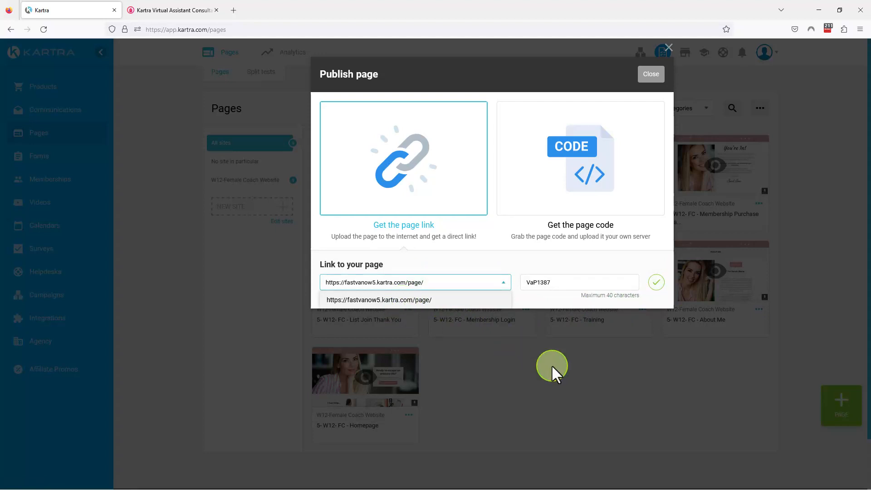
{"action": "left_click", "coordinate": [559, 354]}
{"action": "left_click", "coordinate": [656, 76]}
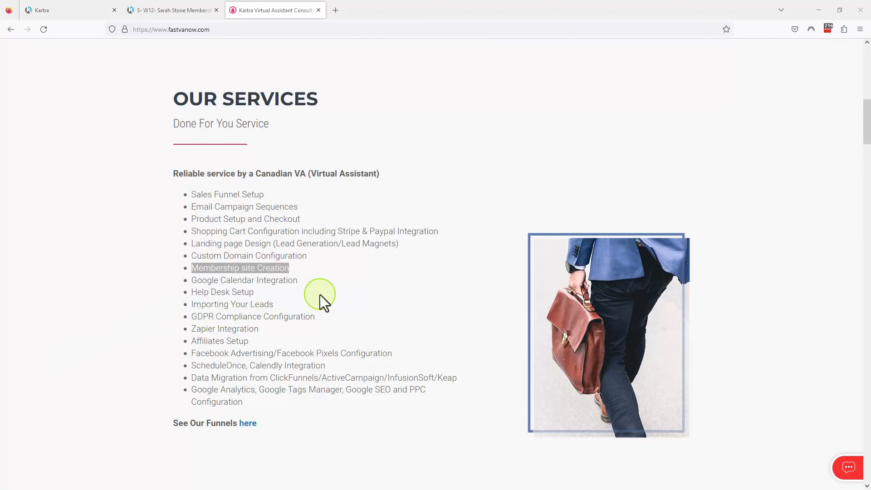
Highlight Google Calendar Integration on the services list and show Kartra's matching Integrations and Calendars sections
{"action": "left_click_drag", "start_coordinate": [301, 278], "coordinate": [190, 281]}
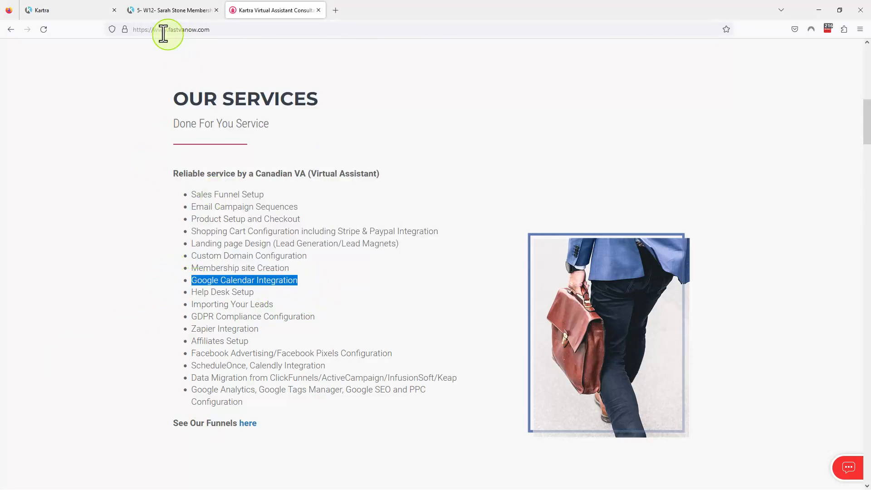
{"action": "left_click", "coordinate": [56, 10]}
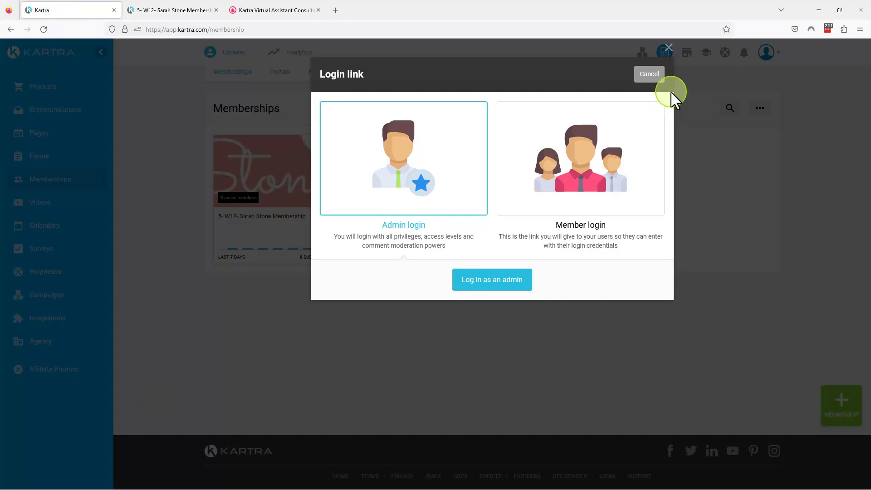
{"action": "left_click", "coordinate": [652, 75]}
{"action": "left_click", "coordinate": [37, 322]}
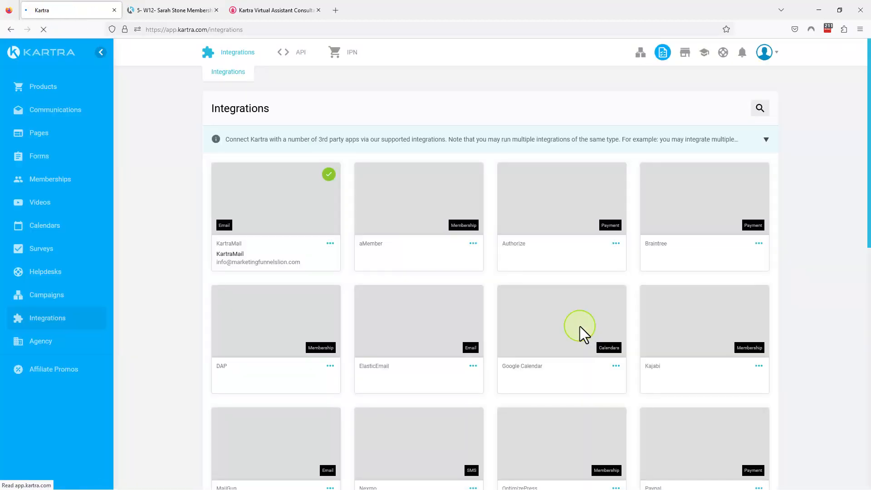
{"action": "scroll", "coordinate": [770, 366], "scroll_direction": "down", "scroll_amount": 2}
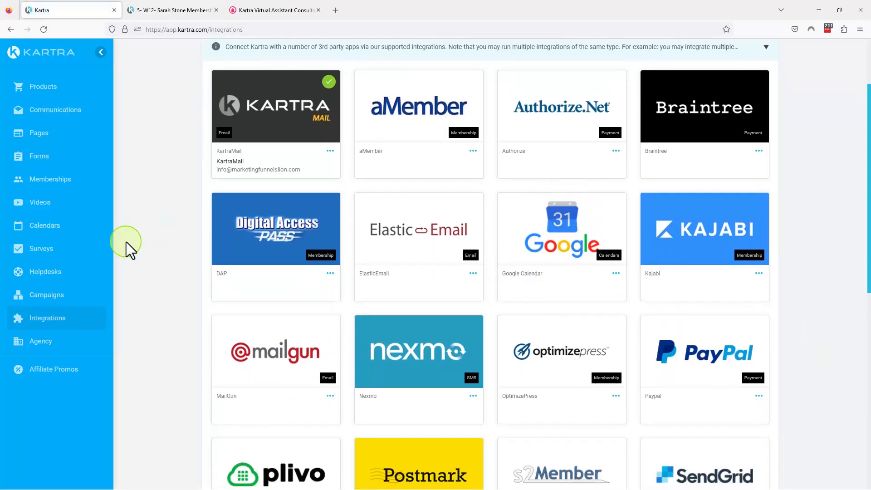
{"action": "left_click", "coordinate": [44, 227]}
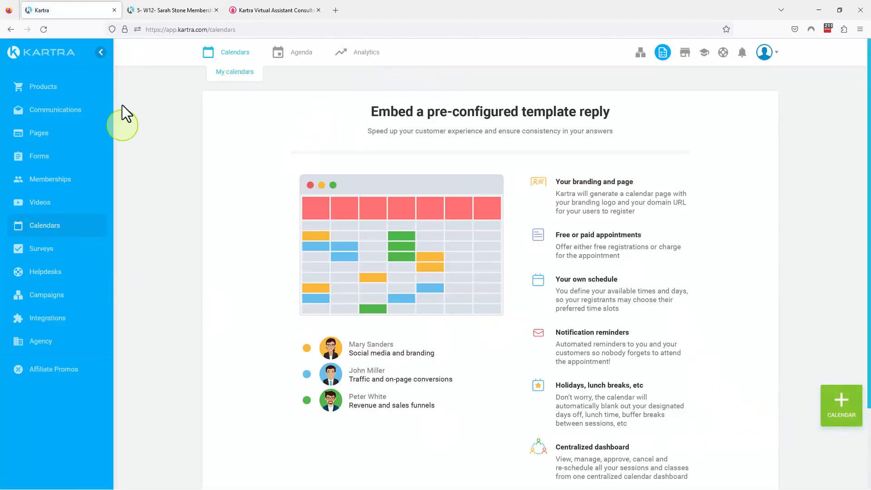
{"action": "scroll", "coordinate": [425, 436], "scroll_direction": "down", "scroll_amount": 2}
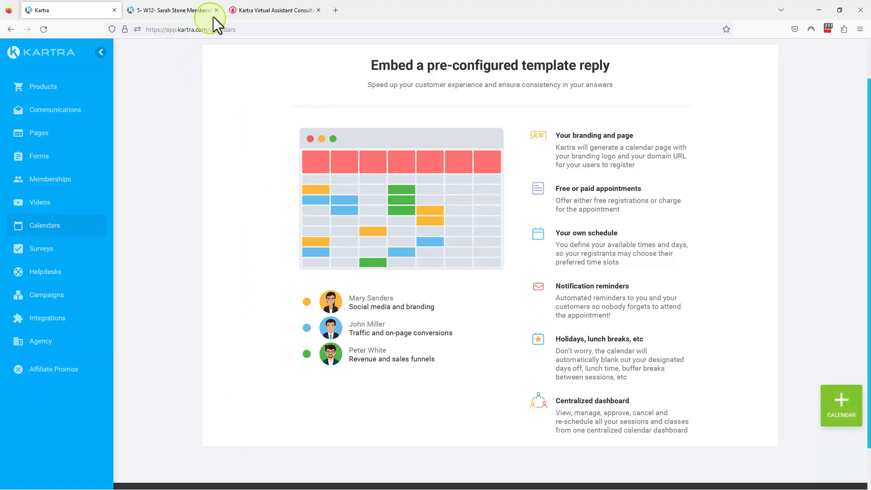
Highlight the Help Desk Setup entry on the services list and open Kartra's Helpdesks
{"action": "left_click", "coordinate": [253, 13]}
{"action": "left_click_drag", "start_coordinate": [255, 292], "coordinate": [190, 295]}
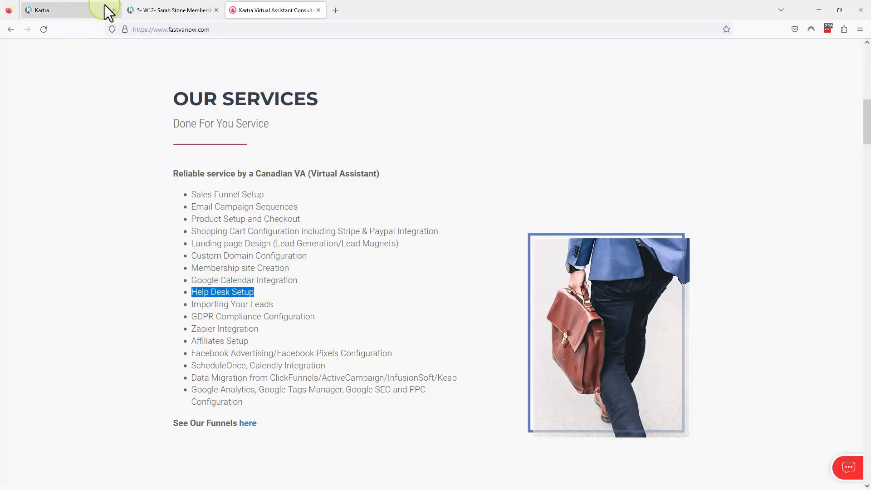
{"action": "left_click", "coordinate": [44, 8]}
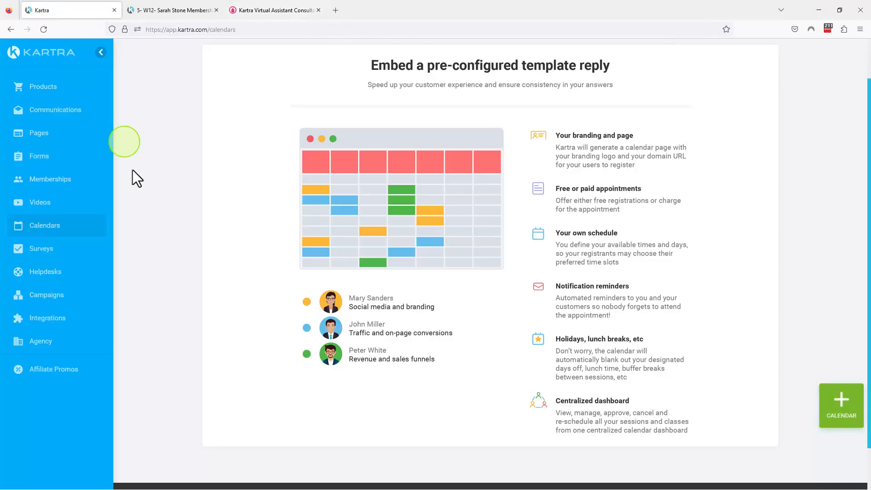
{"action": "left_click", "coordinate": [49, 272]}
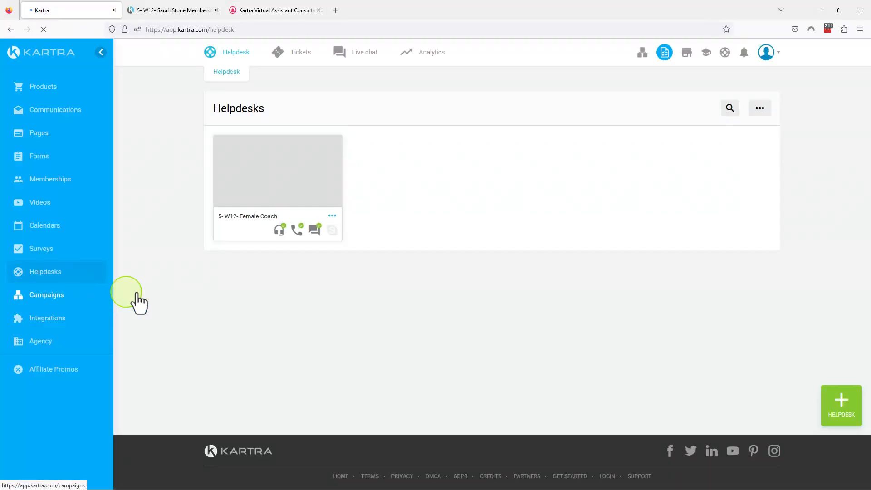
Get the link of the helpdesk "5- W12- Female Coach" and open it in a new browser tab
{"action": "left_click", "coordinate": [332, 217]}
{"action": "left_click", "coordinate": [374, 192]}
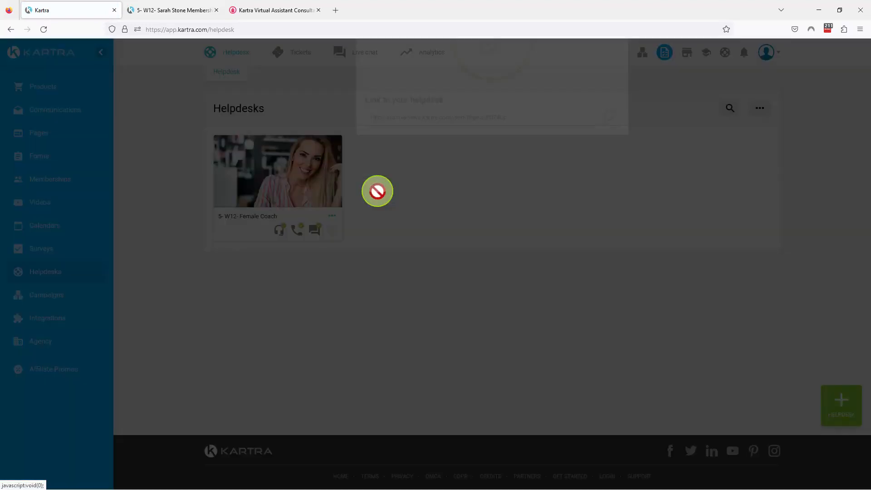
{"action": "left_click", "coordinate": [481, 215]}
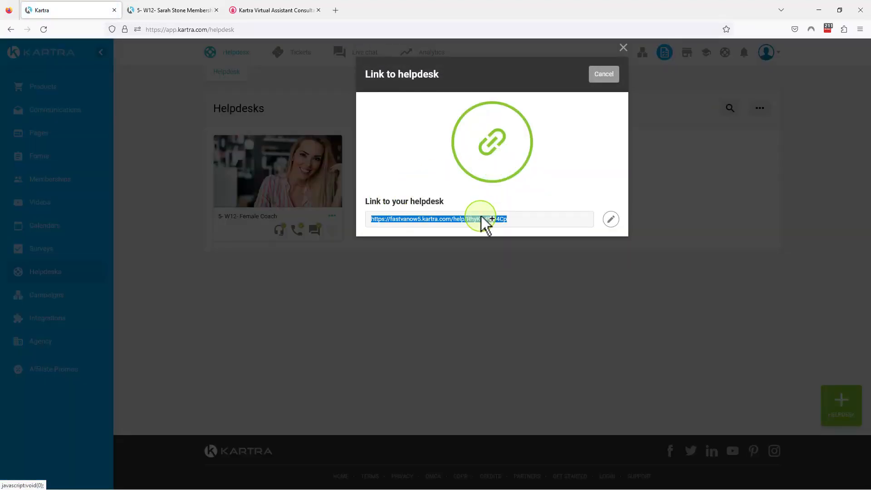
{"action": "right_click", "coordinate": [481, 216]}
{"action": "left_click", "coordinate": [523, 239]}
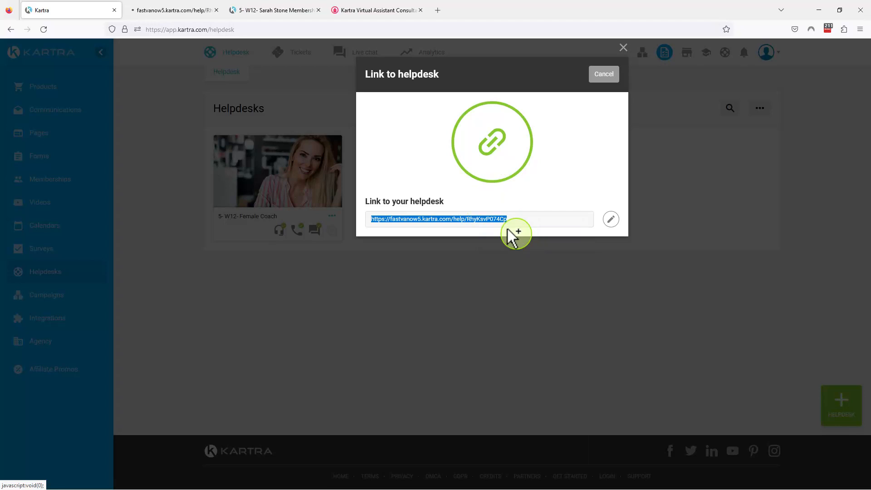
Switch to the newly opened helpdesk page and examine the department options of the new ticket form without choosing one
{"action": "left_click", "coordinate": [164, 13]}
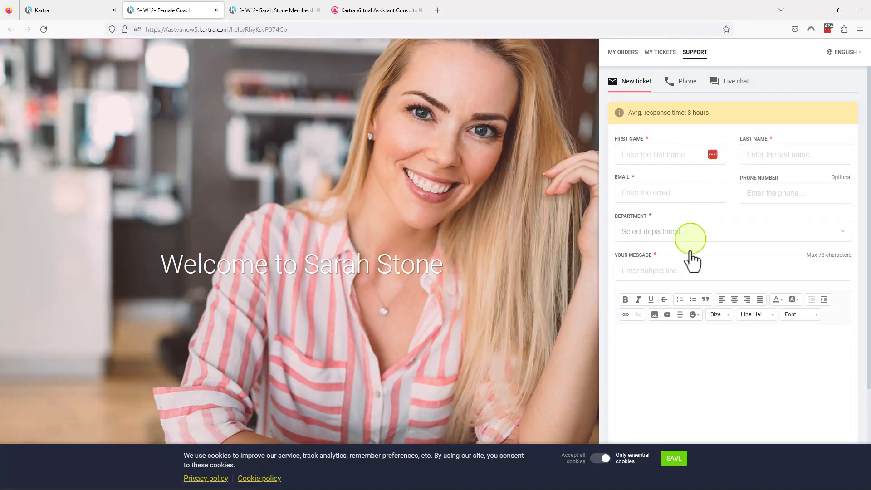
{"action": "left_click", "coordinate": [657, 234]}
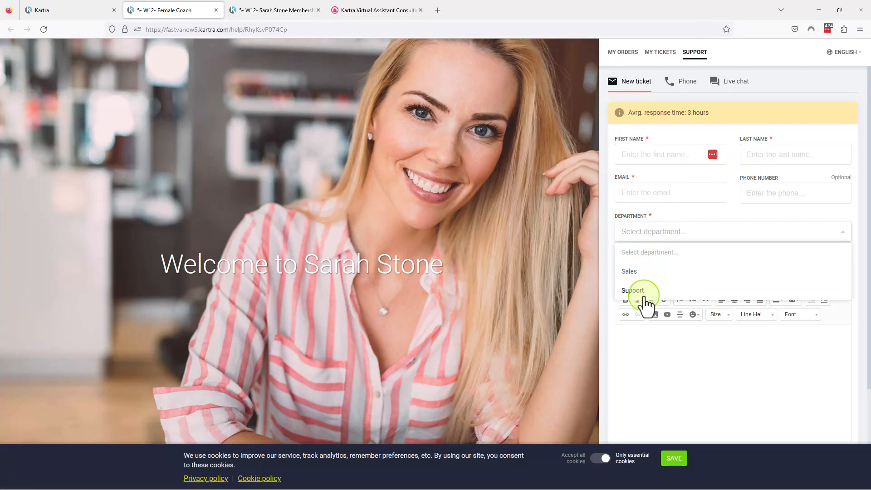
{"action": "left_click", "coordinate": [664, 371]}
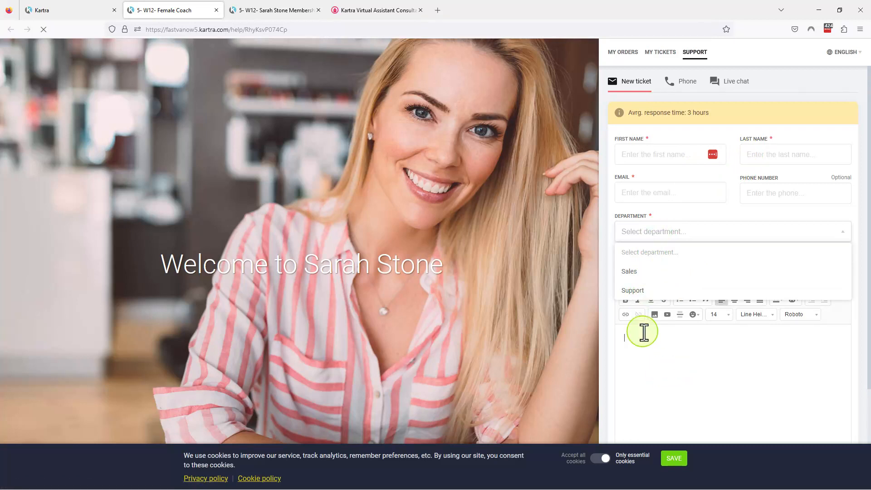
{"action": "left_click", "coordinate": [689, 210]}
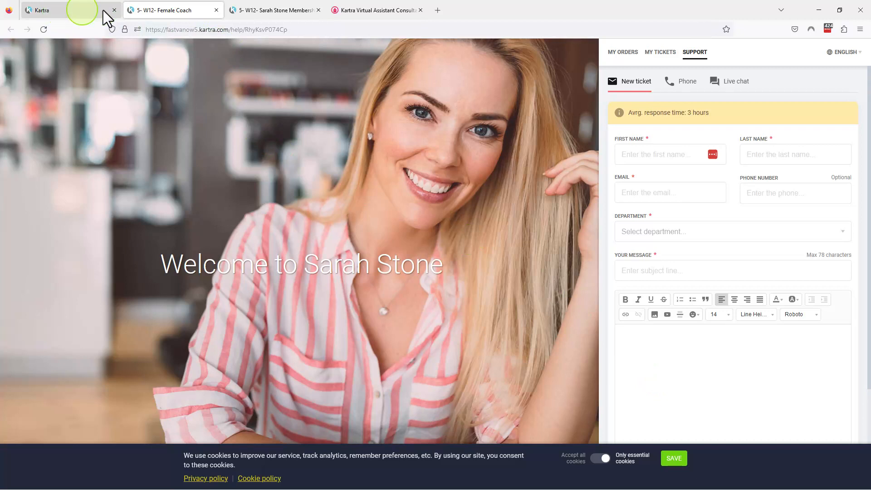
Highlight the Importing Your Leads entry on the services list, and return to Kartra to close the helpdesk link dialog
{"action": "left_click", "coordinate": [375, 10]}
{"action": "left_click_drag", "start_coordinate": [281, 305], "coordinate": [182, 310]}
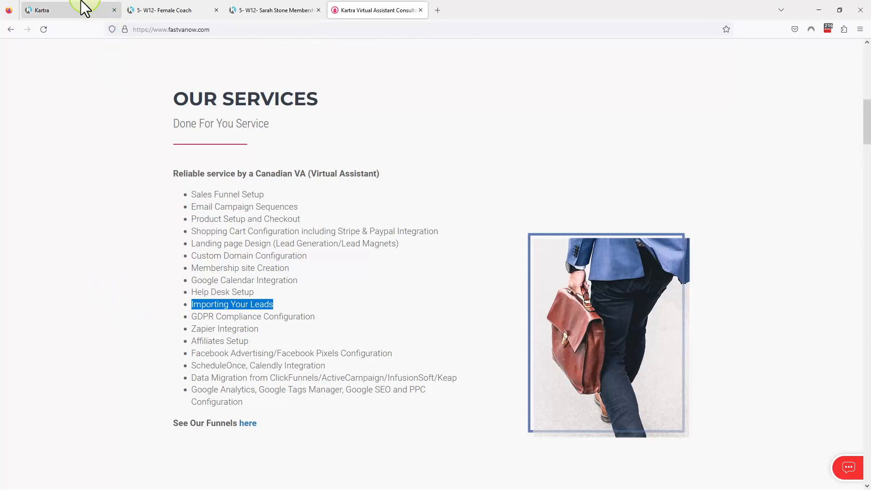
{"action": "left_click", "coordinate": [67, 9]}
{"action": "left_click", "coordinate": [604, 78]}
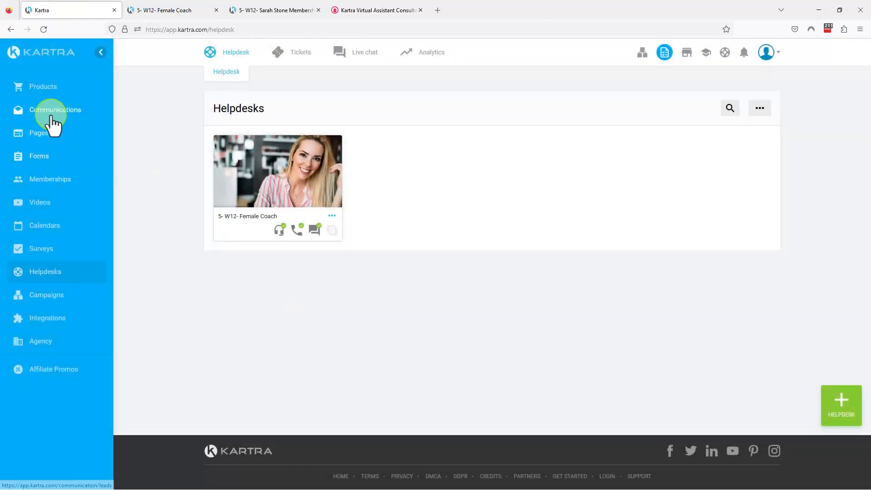
Open Kartra's leads and examine the ways to add a lead, closing the dialog without choosing one
{"action": "left_click", "coordinate": [52, 117]}
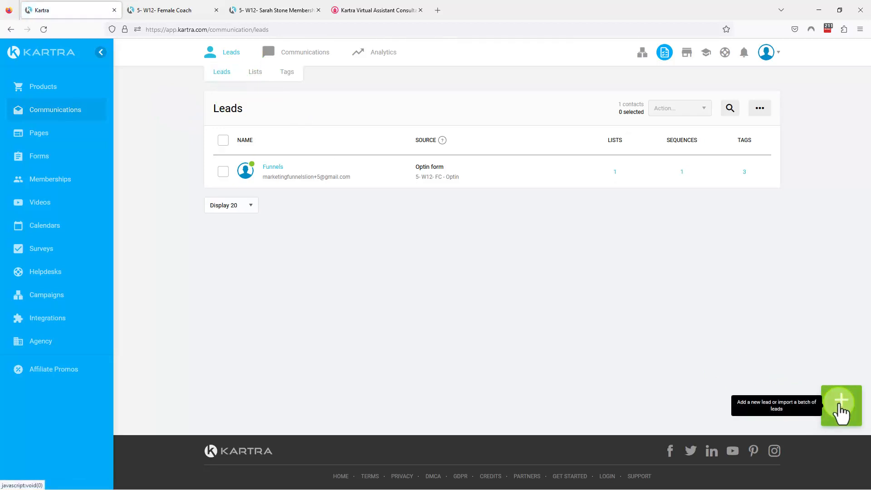
{"action": "left_click", "coordinate": [839, 410]}
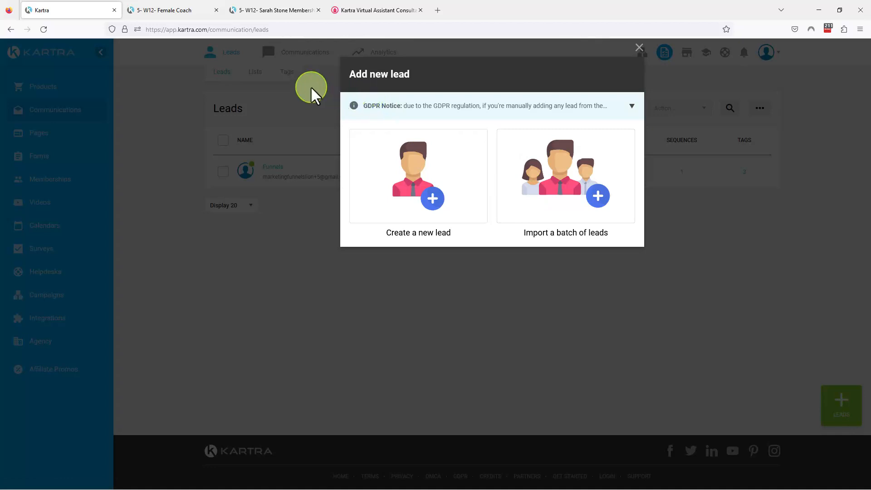
{"action": "left_click", "coordinate": [639, 48]}
Close the membership and helpdesk sample pages, and highlight the GDPR Compliance Configuration entry on the services list
{"action": "left_click", "coordinate": [318, 10]}
{"action": "left_click", "coordinate": [216, 10]}
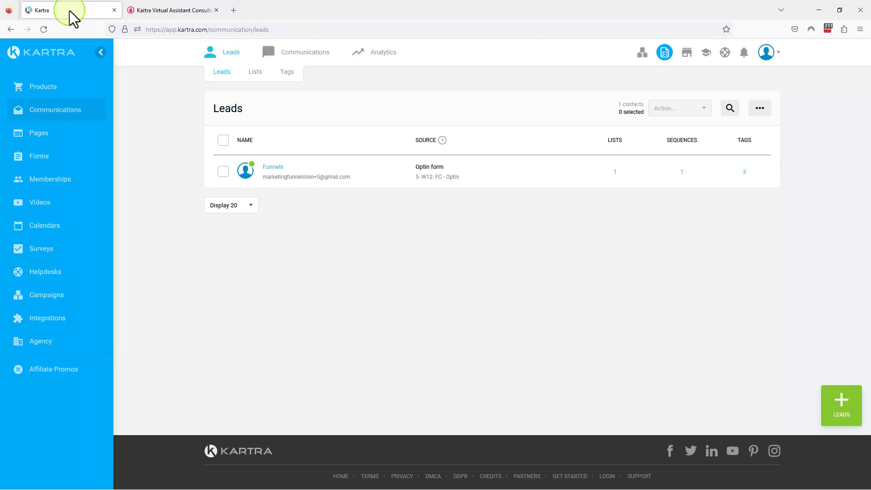
{"action": "left_click", "coordinate": [165, 10]}
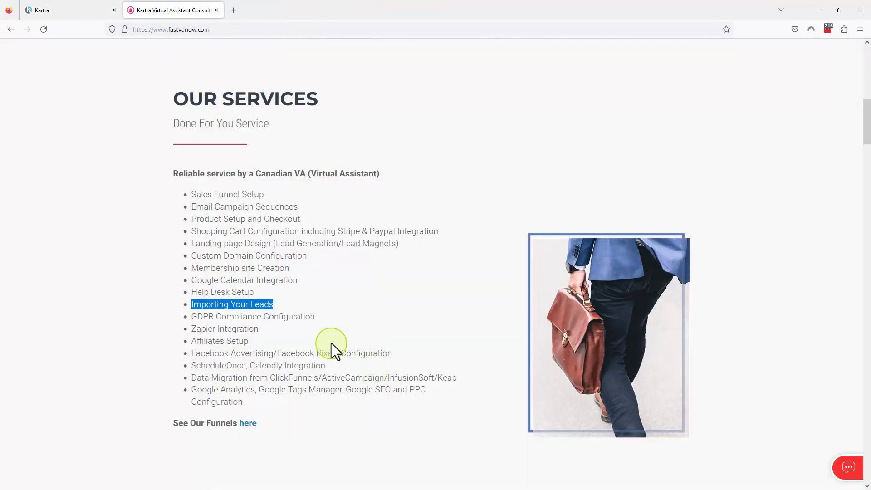
{"action": "left_click_drag", "start_coordinate": [333, 322], "coordinate": [187, 316]}
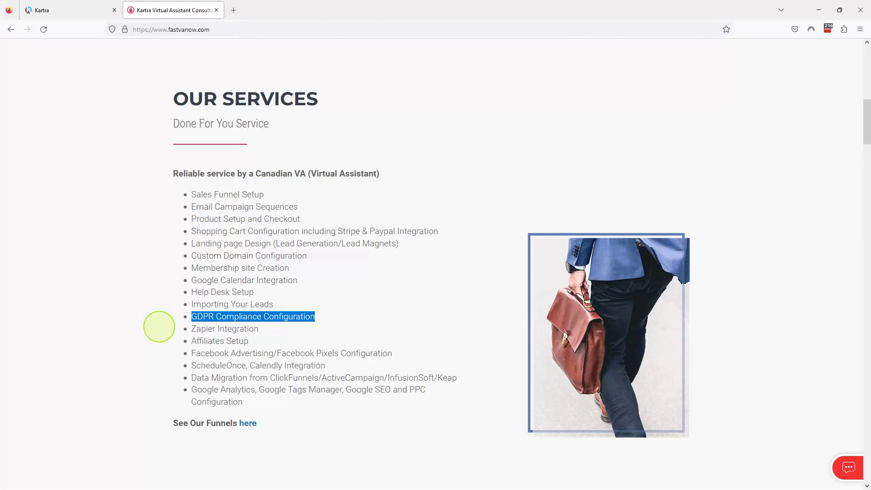
Highlight the Zapier Integration entry on the services list and open Kartra's Integrations
{"action": "left_click_drag", "start_coordinate": [261, 327], "coordinate": [175, 329]}
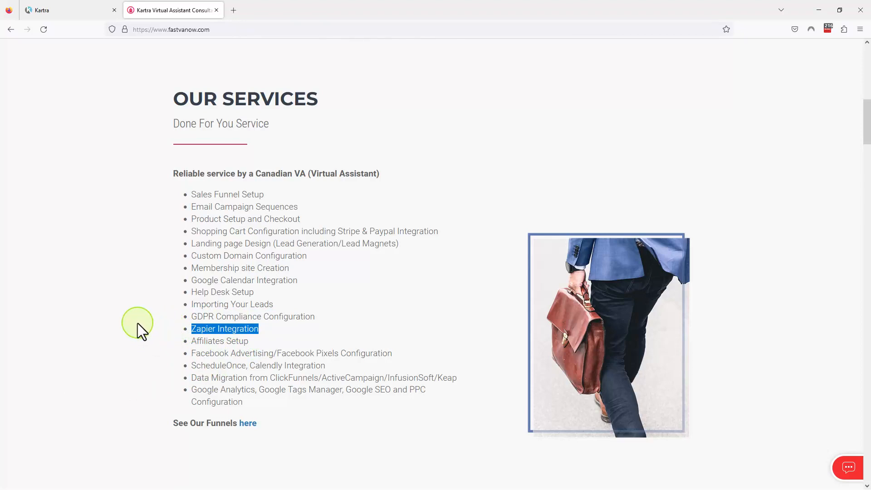
{"action": "left_click", "coordinate": [78, 8]}
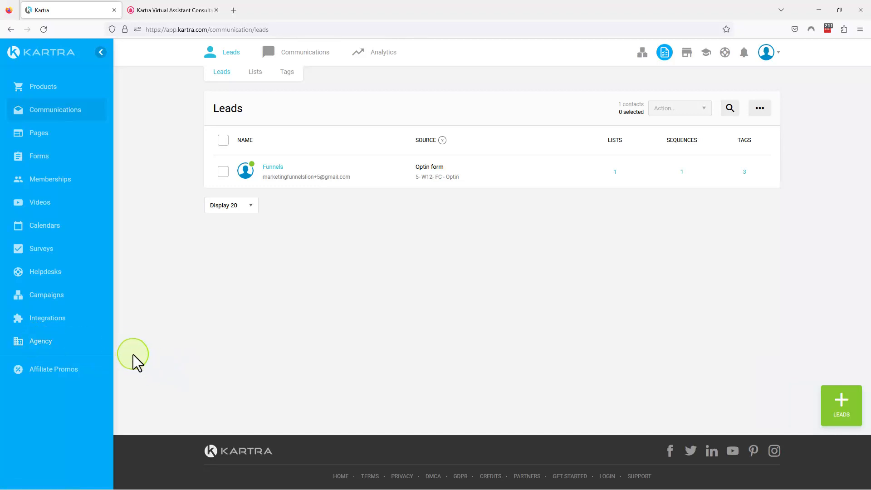
{"action": "left_click", "coordinate": [53, 319]}
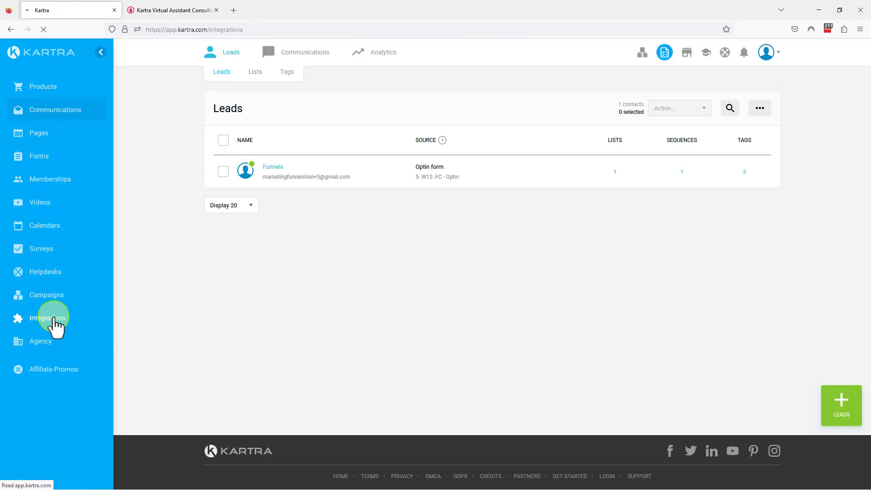
Find the Zapier integration, show its Request activation option, and dismiss the options
{"action": "scroll", "coordinate": [313, 317], "scroll_direction": "down", "scroll_amount": 5}
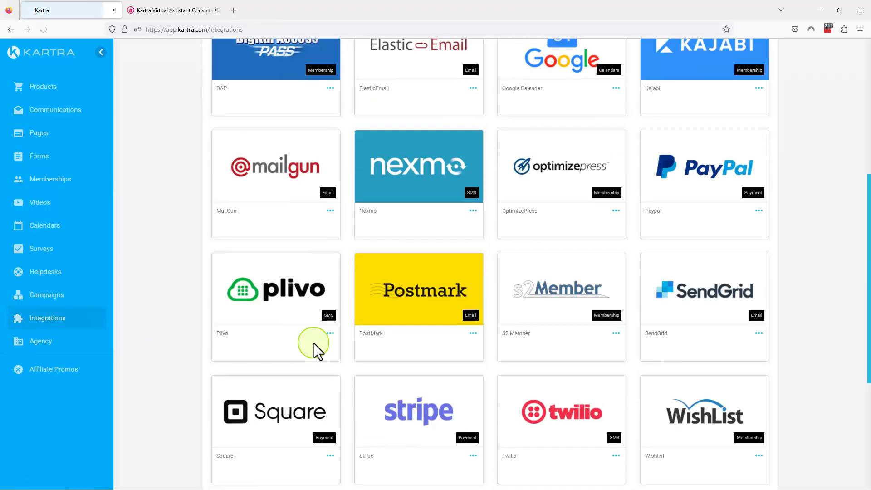
{"action": "scroll", "coordinate": [314, 343], "scroll_direction": "down", "scroll_amount": 4}
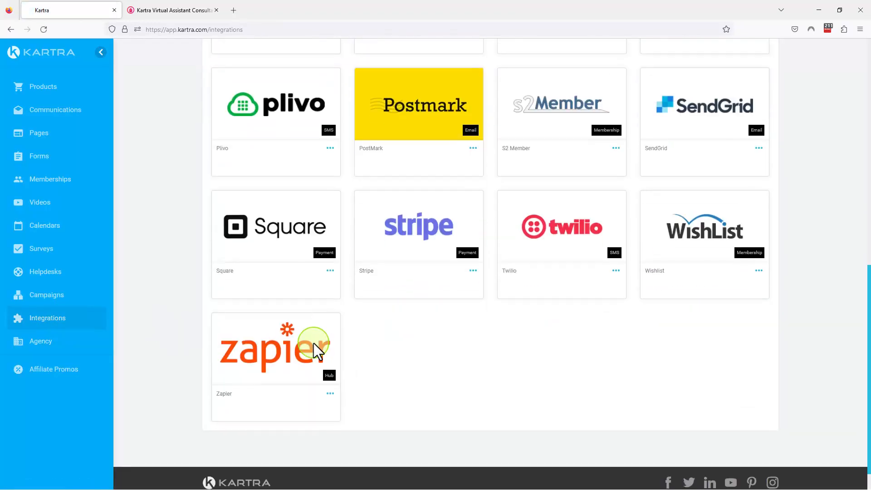
{"action": "left_click", "coordinate": [329, 394]}
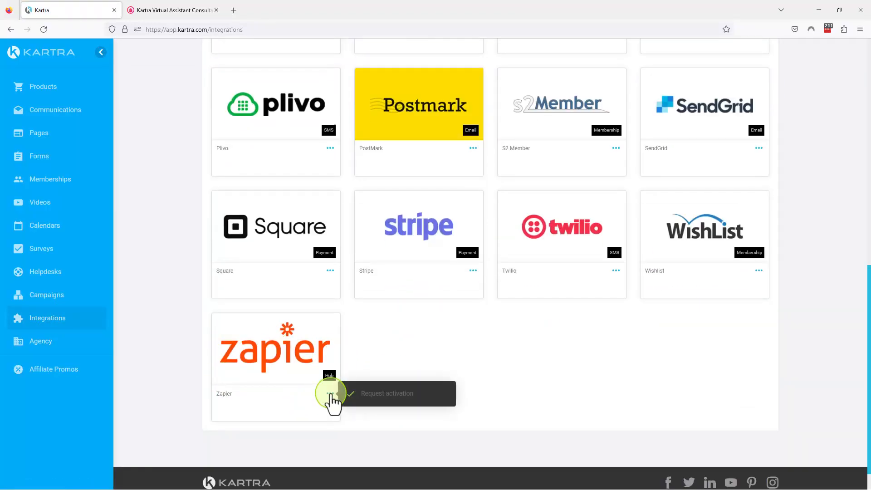
{"action": "left_click", "coordinate": [398, 394]}
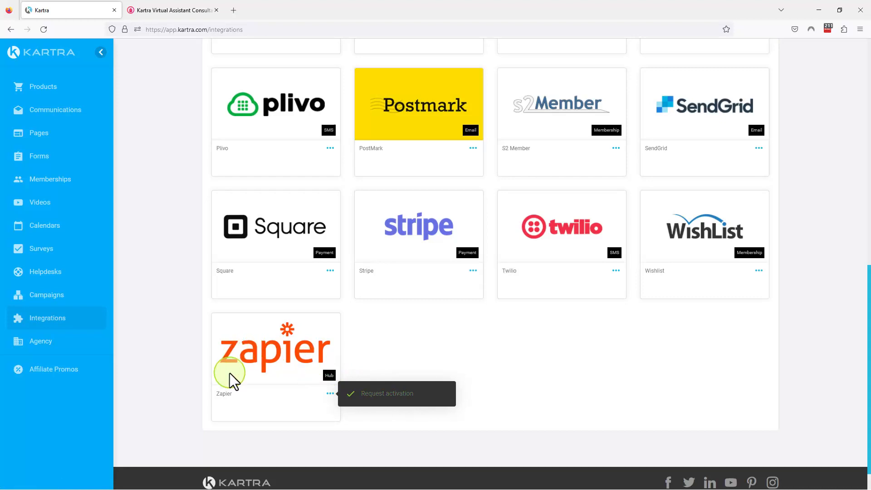
{"action": "left_click", "coordinate": [402, 330]}
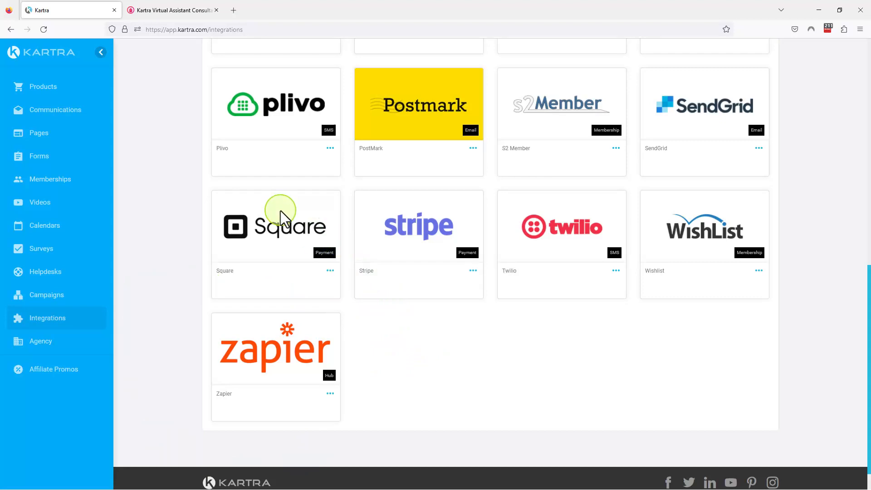
Highlight the Affiliates Setup entry on the services list and open Kartra's Products to show the Affiliates area
{"action": "left_click", "coordinate": [151, 9]}
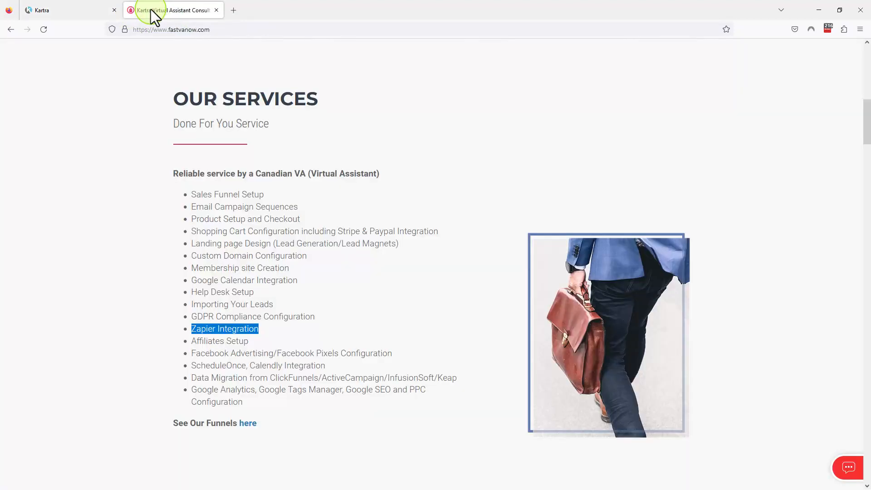
{"action": "left_click_drag", "start_coordinate": [249, 340], "coordinate": [195, 343]}
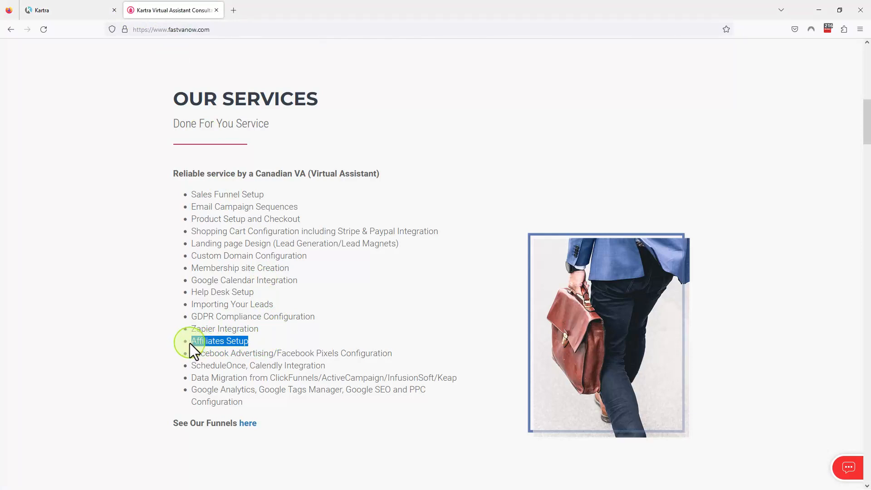
{"action": "left_click", "coordinate": [64, 13]}
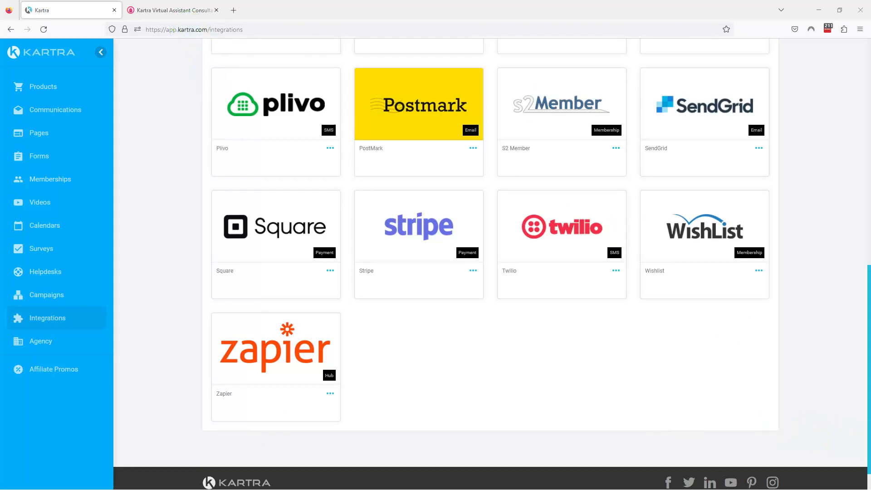
{"action": "left_click", "coordinate": [47, 97]}
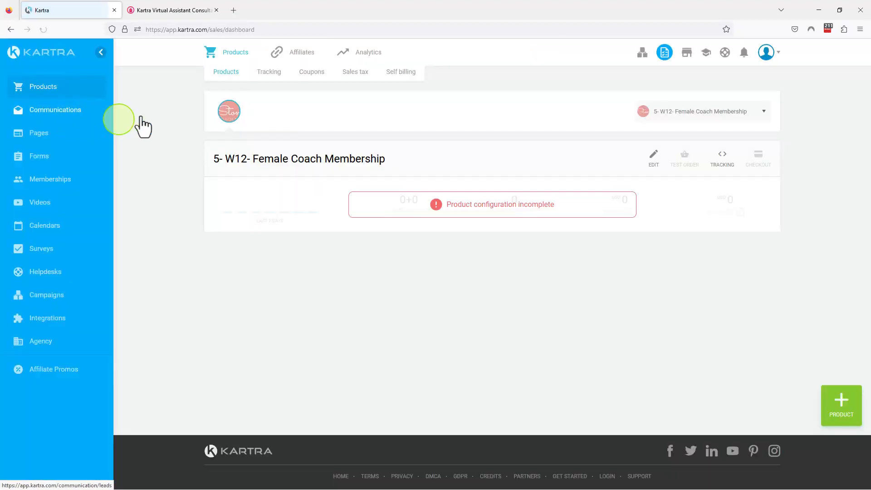
{"action": "mouse_move", "coordinate": [282, 52]}
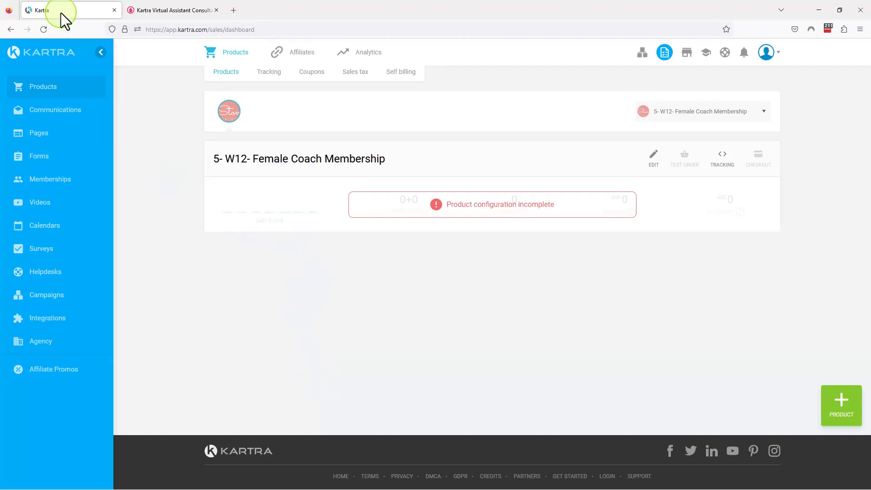
Highlight the Facebook Advertising/Facebook Pixels Configuration entry on the services list and open Kartra's Pages
{"action": "left_click", "coordinate": [148, 7]}
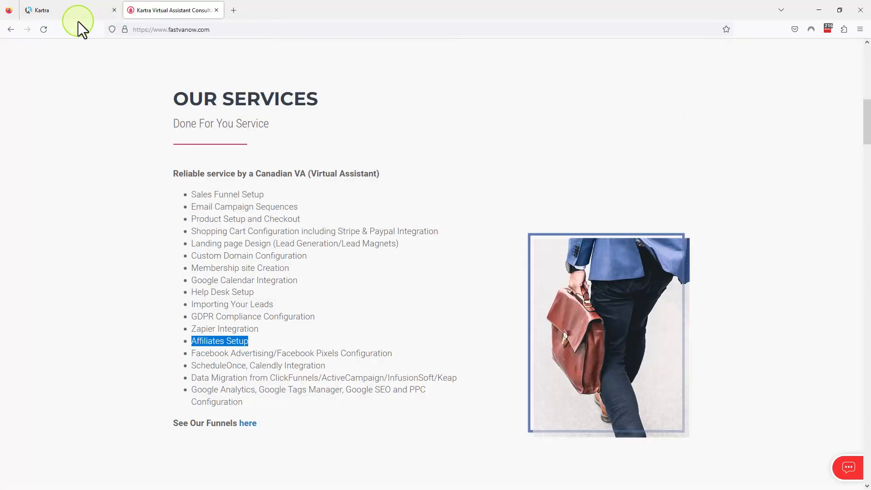
{"action": "left_click_drag", "start_coordinate": [394, 352], "coordinate": [186, 352]}
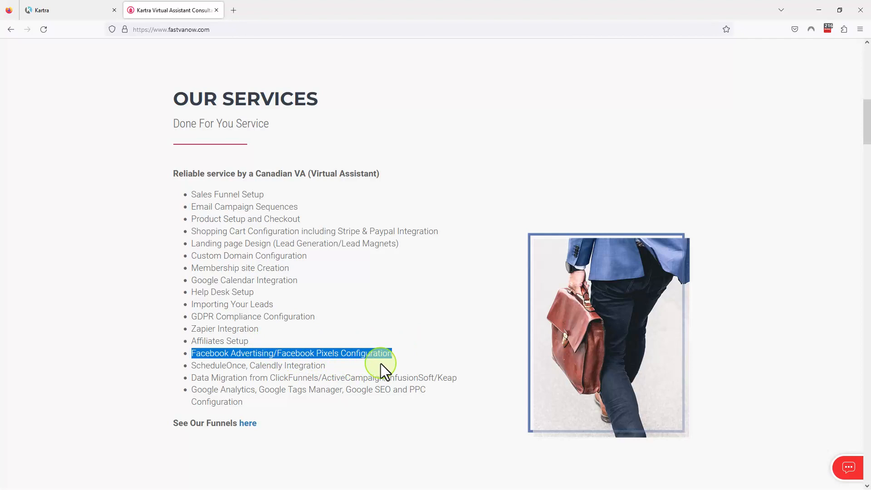
{"action": "left_click", "coordinate": [64, 12]}
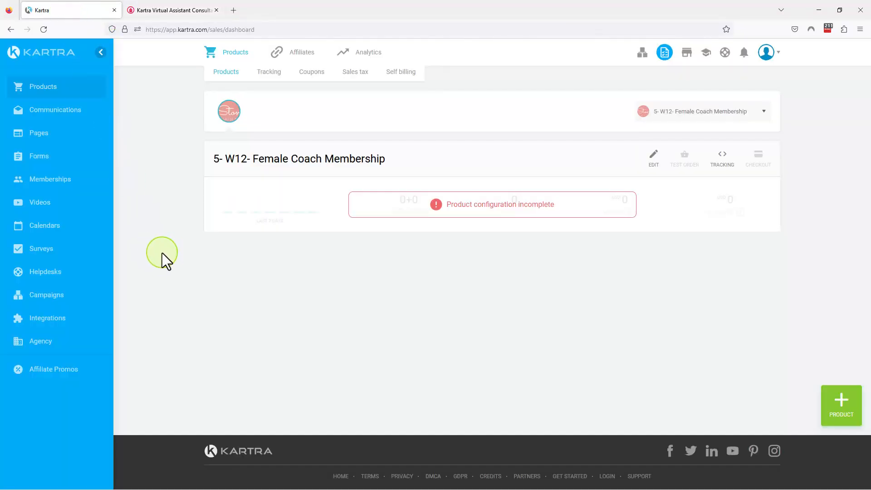
{"action": "left_click", "coordinate": [44, 136]}
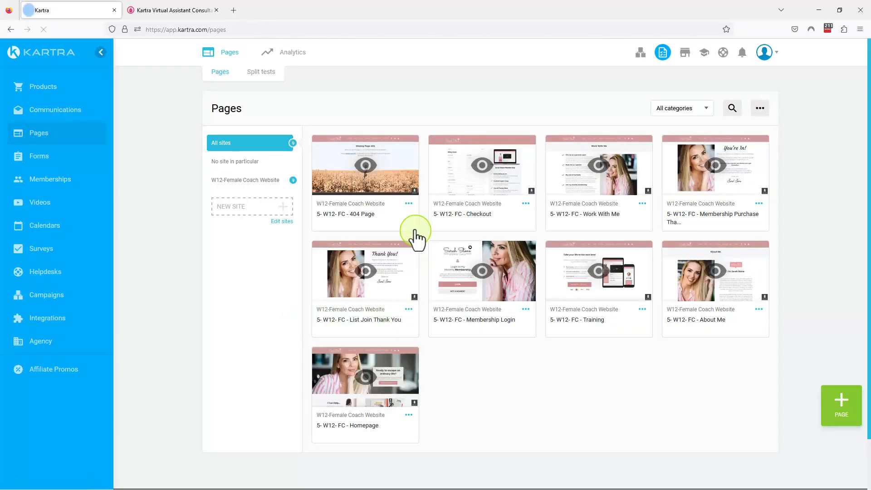
Open the page "5- W12- FC - Homepage" for editing
{"action": "left_click", "coordinate": [409, 415]}
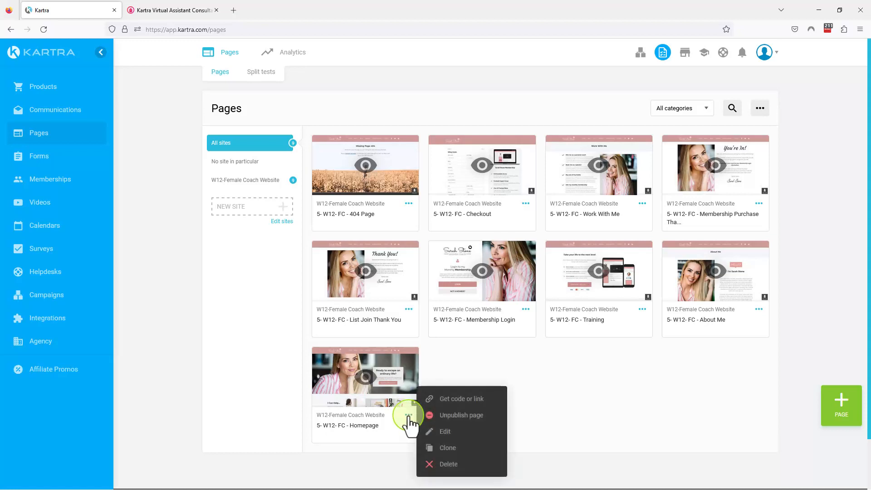
{"action": "left_click", "coordinate": [445, 431]}
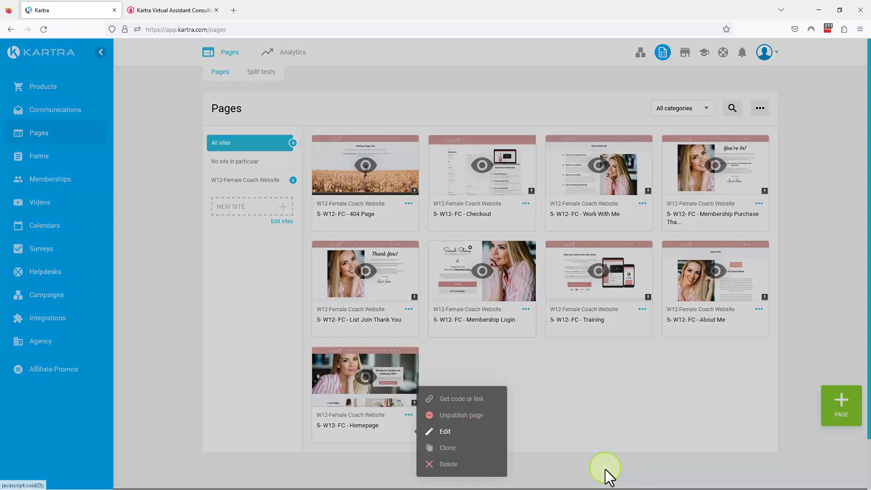
{"action": "left_click", "coordinate": [578, 77]}
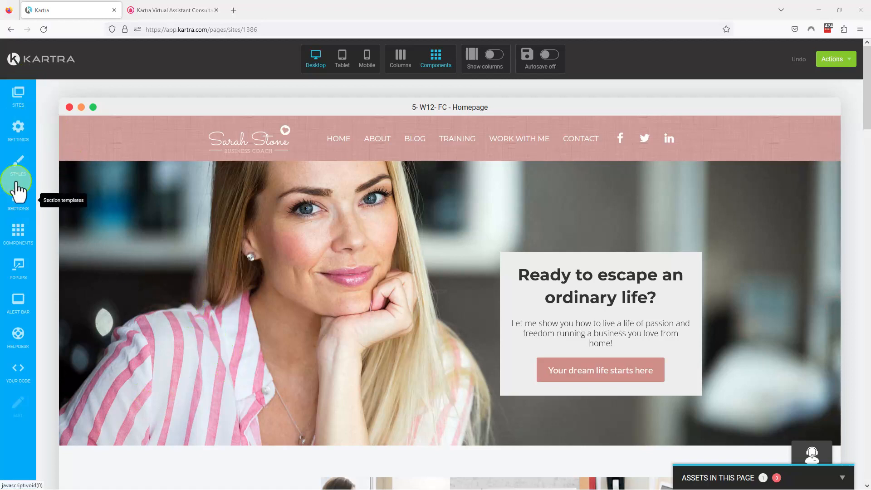
Examine the Tracking Code fields in the page settings, including the Facebook ads one, and close the settings
{"action": "left_click", "coordinate": [20, 133]}
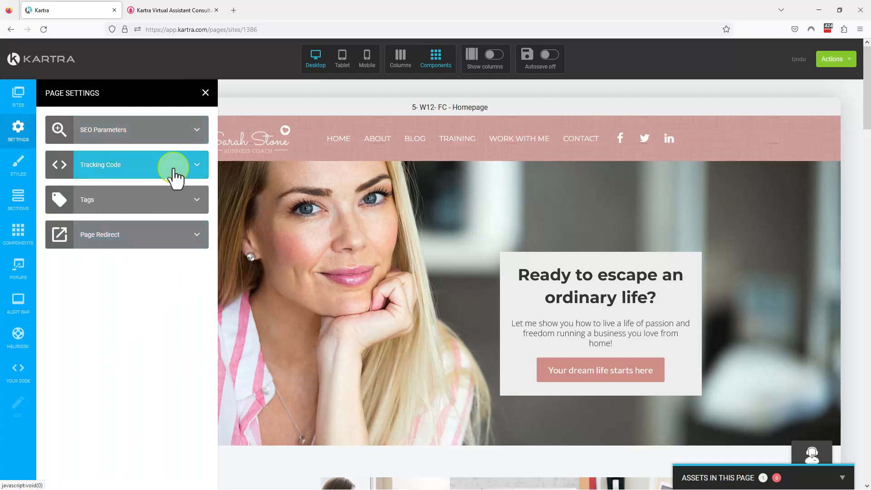
{"action": "left_click", "coordinate": [174, 171]}
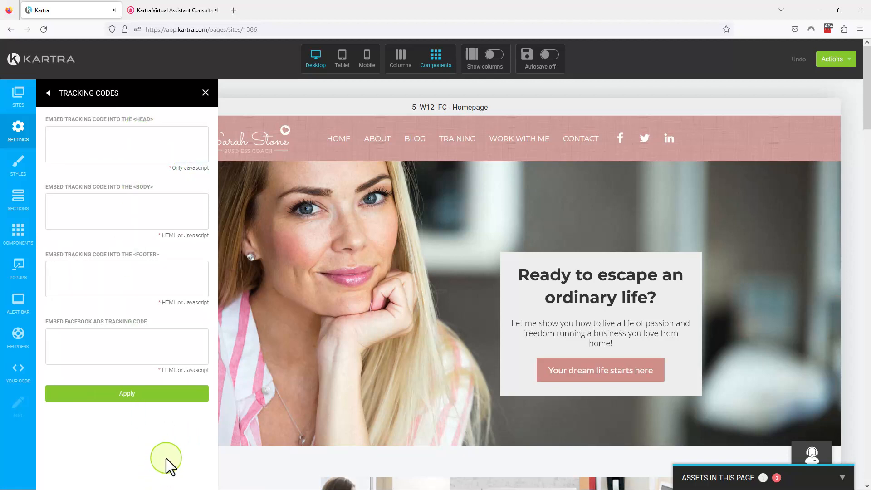
{"action": "left_click", "coordinate": [120, 402]}
{"action": "left_click", "coordinate": [202, 93]}
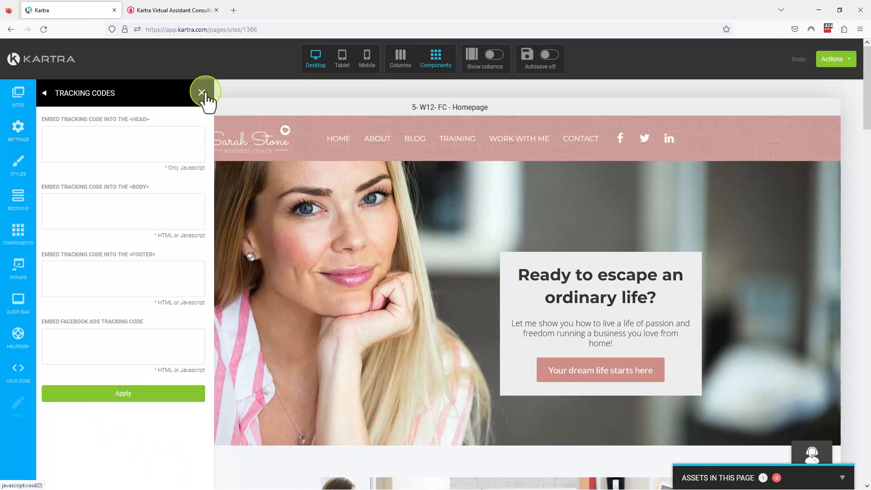
Leave the page editor and return to the dashboard without saving
{"action": "left_click", "coordinate": [841, 61]}
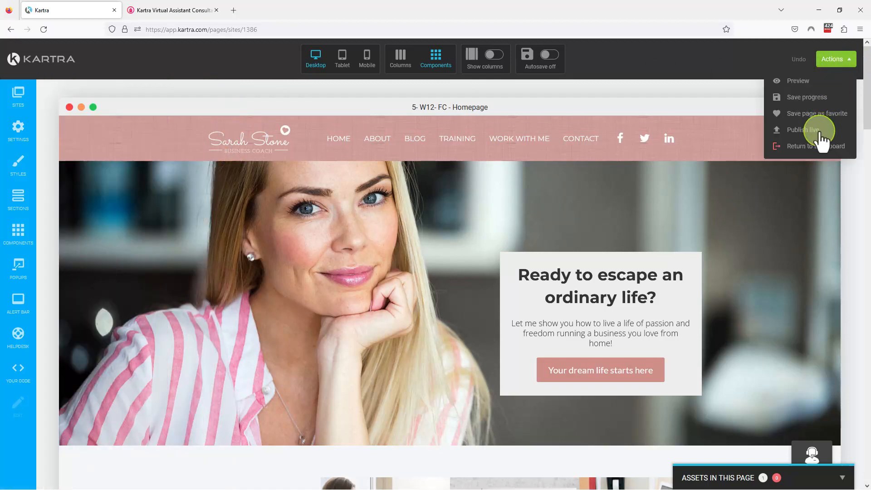
{"action": "left_click", "coordinate": [808, 147]}
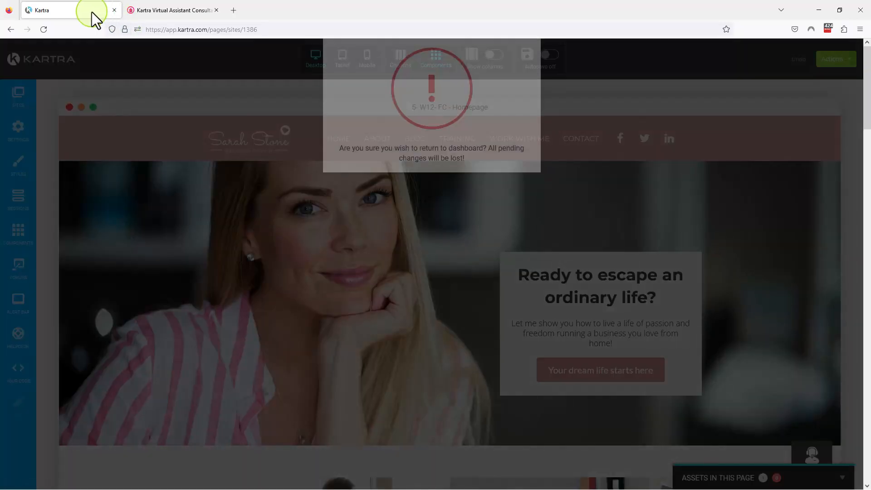
{"action": "left_click", "coordinate": [524, 74]}
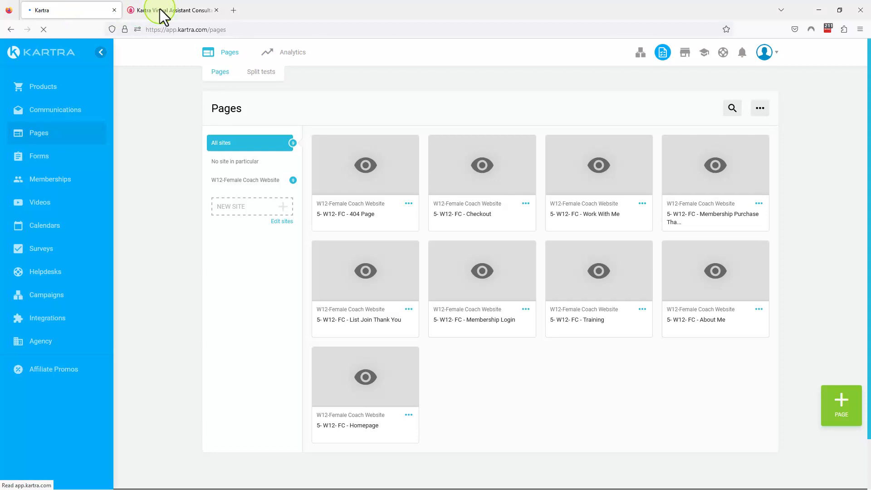
Highlight the ScheduleOnce, Calendly Integration entry on the services list, and clear the highlight
{"action": "left_click", "coordinate": [160, 10]}
{"action": "left_click_drag", "start_coordinate": [340, 366], "coordinate": [196, 365]}
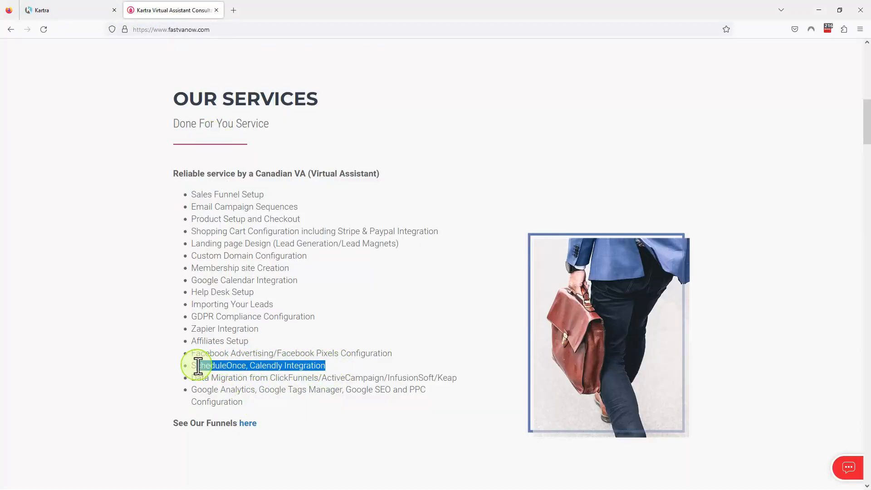
{"action": "left_click", "coordinate": [334, 366]}
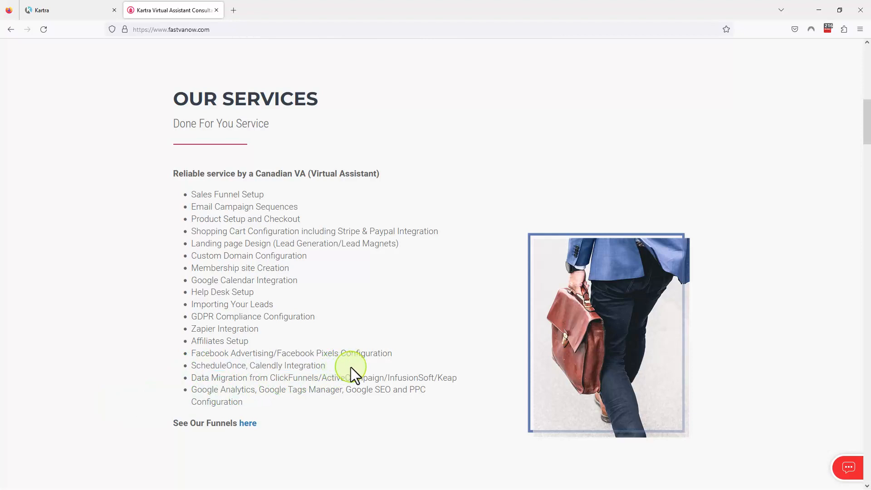
Search Google for fastvanow in a new browser tab and open the Kartra Virtual Assistant Consultant - Fast VA Now result
{"action": "left_click", "coordinate": [233, 10]}
{"action": "type", "text": "gsdy"}
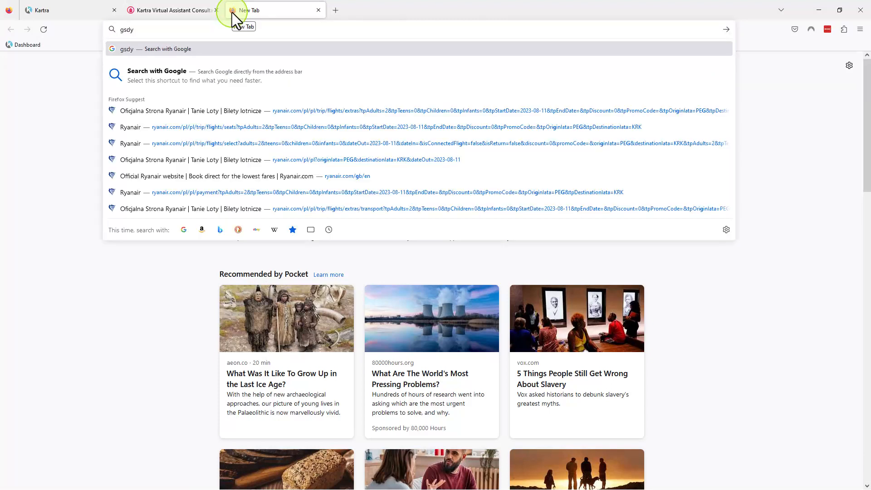
{"action": "key", "text": "BackSpace"}
{"action": "key", "text": "BackSpace"}
{"action": "key", "text": "BackSpace"}
{"action": "key", "text": "BackSpace"}
{"action": "type", "text": "fast"}
{"action": "key", "text": "Down"}
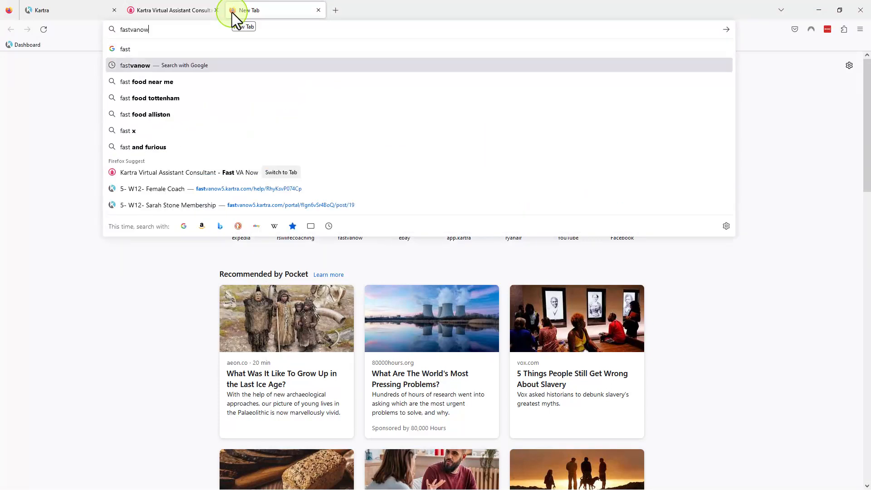
{"action": "key", "text": "Return"}
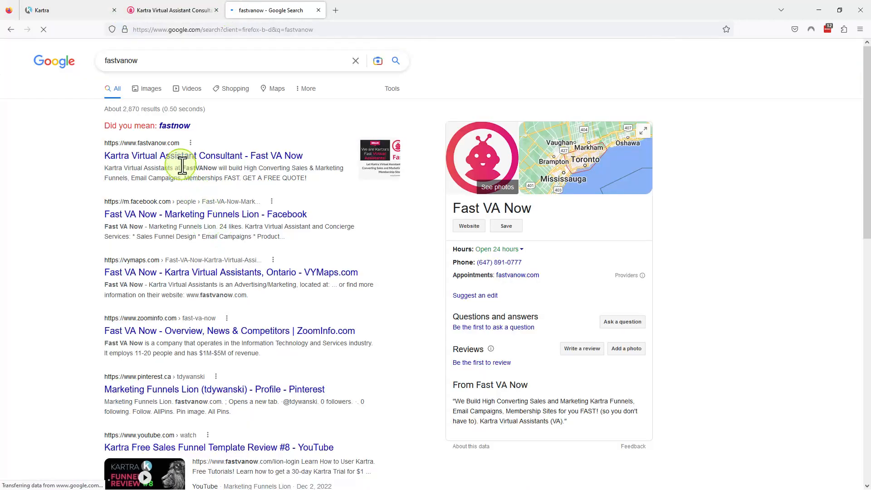
{"action": "left_click", "coordinate": [183, 157]}
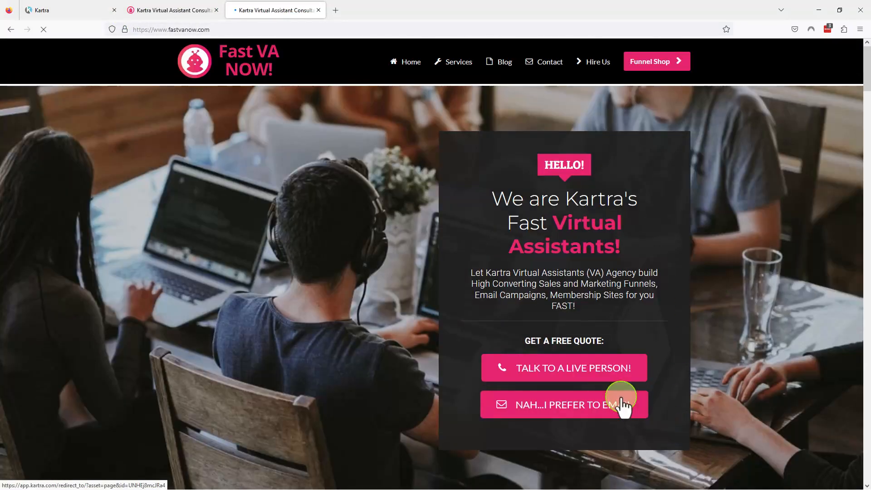
Open the Talk to a Live Person booking page, show the call times for February 22, and close the tab
{"action": "left_click", "coordinate": [574, 370]}
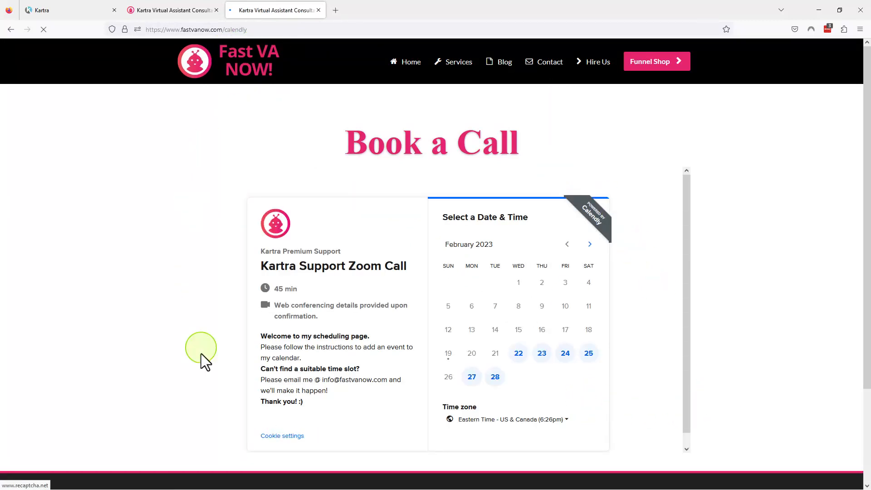
{"action": "left_click", "coordinate": [649, 424]}
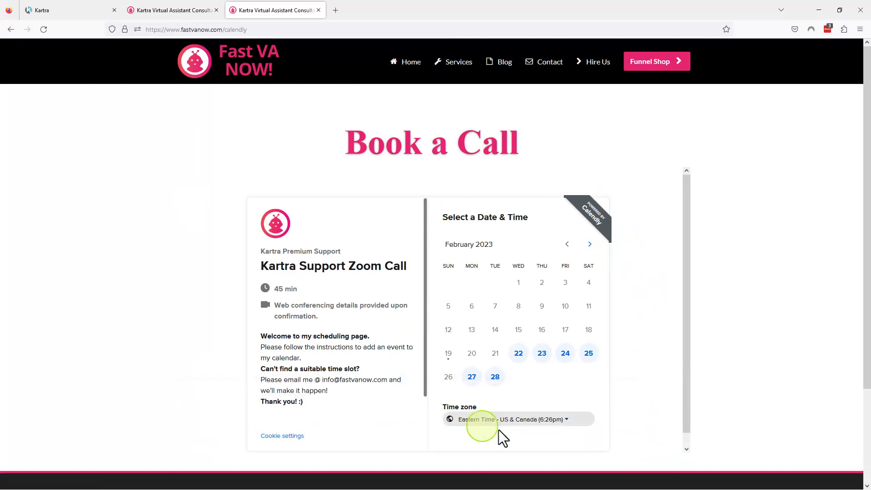
{"action": "left_click", "coordinate": [525, 361]}
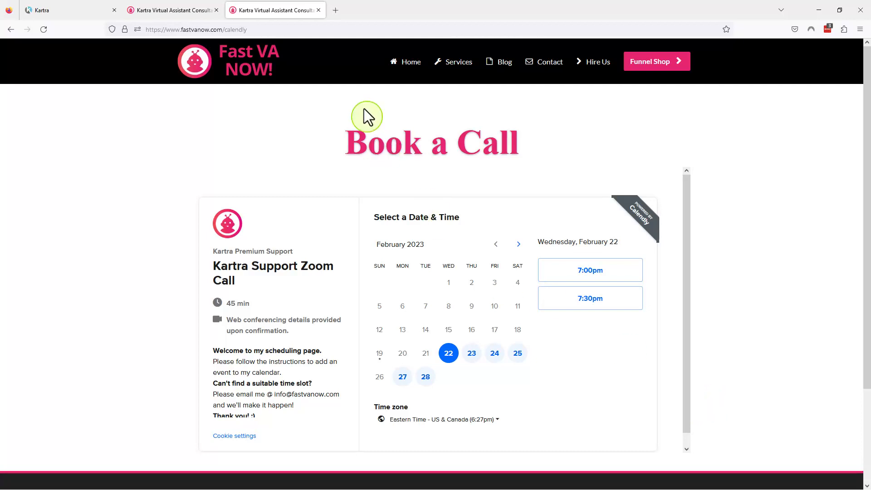
{"action": "left_click", "coordinate": [317, 10]}
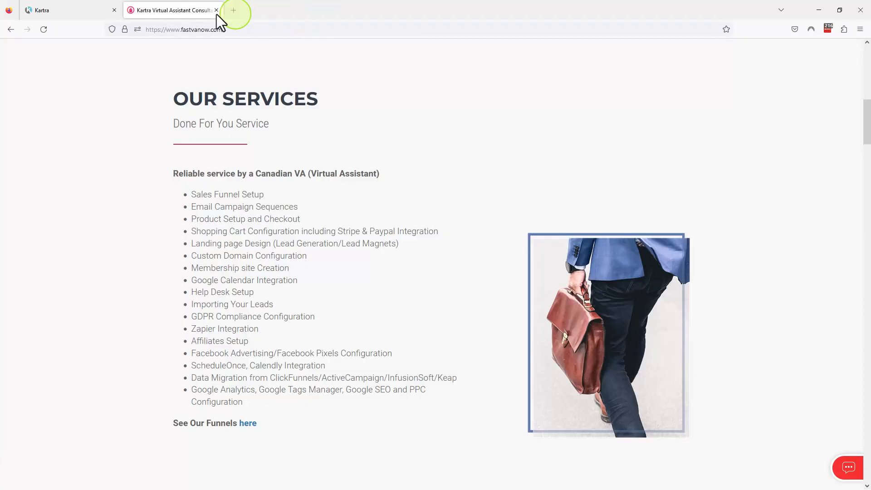
Highlight the Data Migration from ClickFunnels/ActiveCampaign/InfusionSoft/Keap entry on the services list
{"action": "left_click", "coordinate": [45, 9]}
{"action": "left_click", "coordinate": [132, 9]}
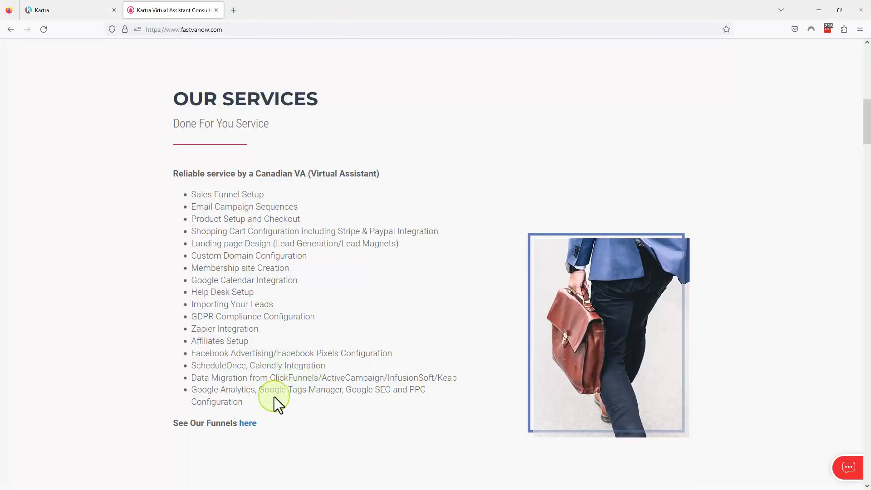
{"action": "left_click_drag", "start_coordinate": [192, 377], "coordinate": [281, 390]}
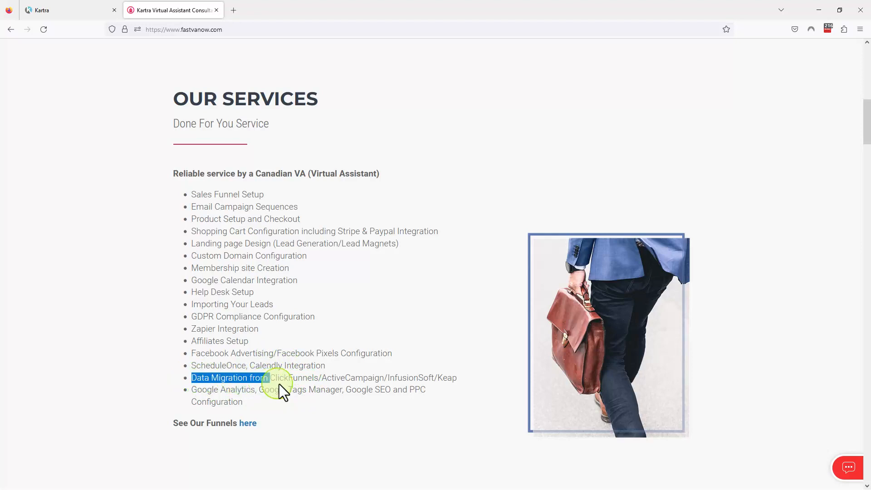
{"action": "left_click_drag", "start_coordinate": [363, 384], "coordinate": [456, 378]}
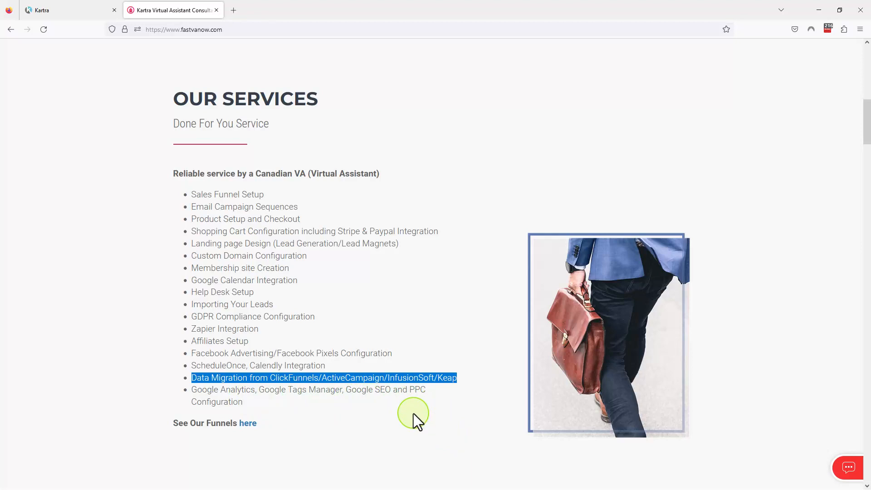
Highlight the Google Analytics, Google Tags Manager, Google SEO and PPC entry, pointing out Facebook Advertising on the same services list
{"action": "left_click_drag", "start_coordinate": [191, 389], "coordinate": [431, 394]}
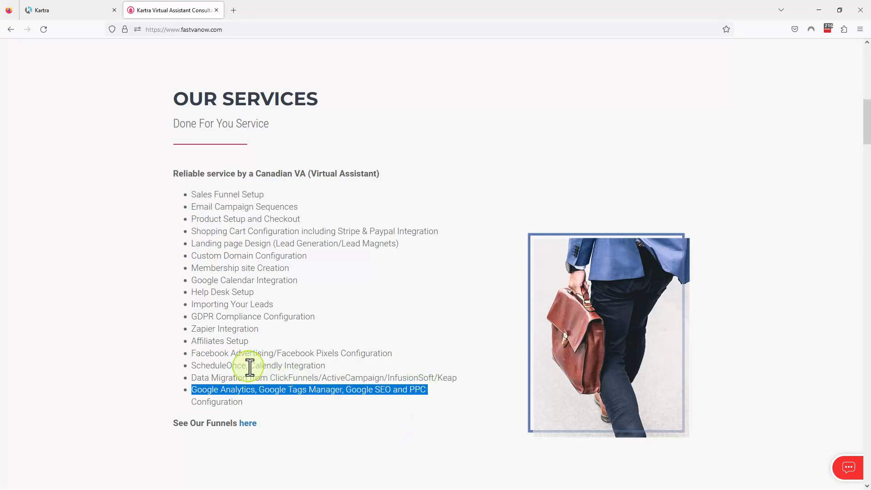
{"action": "left_click_drag", "start_coordinate": [192, 353], "coordinate": [280, 352]}
{"action": "left_click_drag", "start_coordinate": [439, 391], "coordinate": [187, 390]}
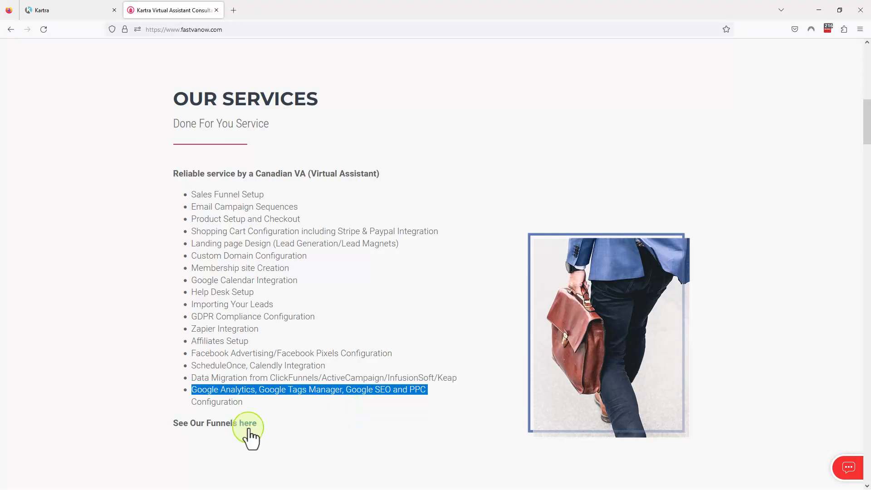
Highlight the See Our Funnels line below the services list and follow its link
{"action": "left_click_drag", "start_coordinate": [281, 428], "coordinate": [173, 421]}
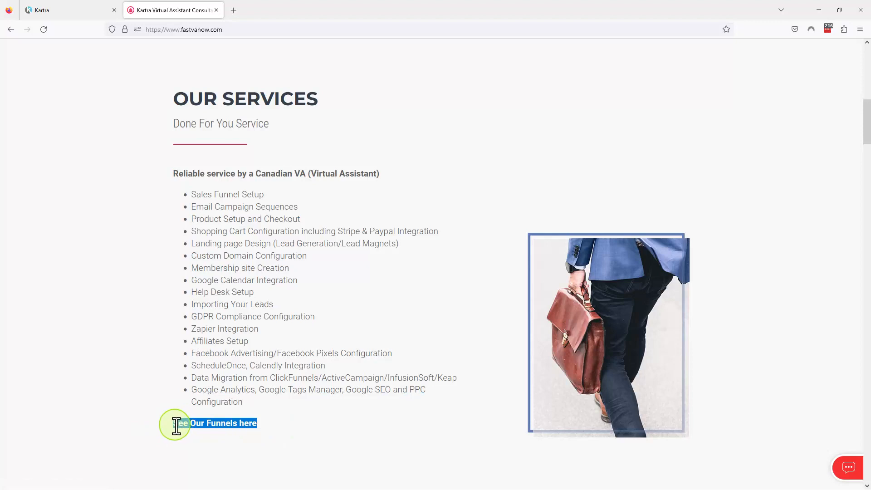
{"action": "left_click", "coordinate": [249, 426]}
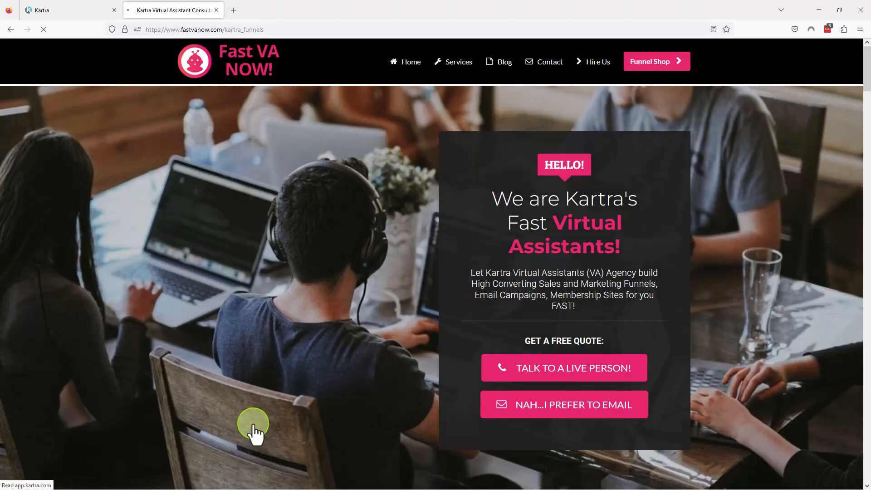
{"action": "scroll", "coordinate": [345, 372], "scroll_direction": "down", "scroll_amount": 5}
{"action": "scroll", "coordinate": [385, 349], "scroll_direction": "up", "scroll_amount": 6}
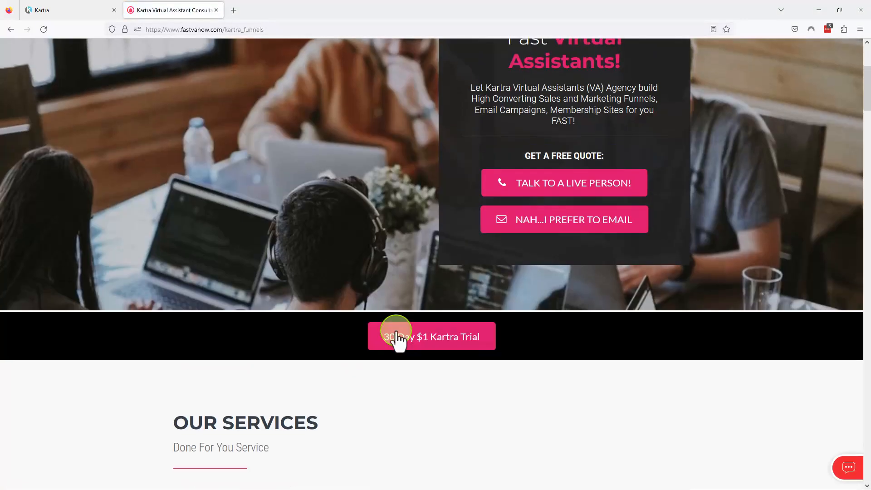
Open the site's Services page and examine the done-for-you funnel templates and the Kartra support options
{"action": "left_click", "coordinate": [459, 63]}
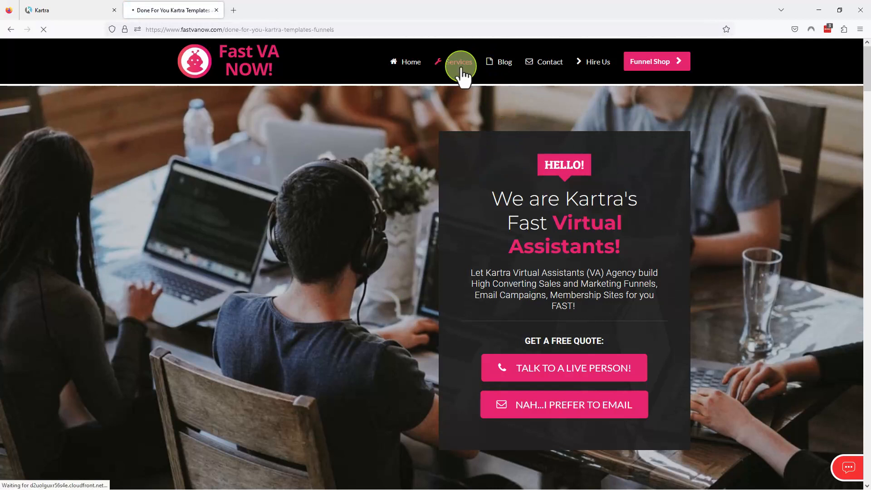
{"action": "scroll", "coordinate": [484, 231], "scroll_direction": "down", "scroll_amount": 10}
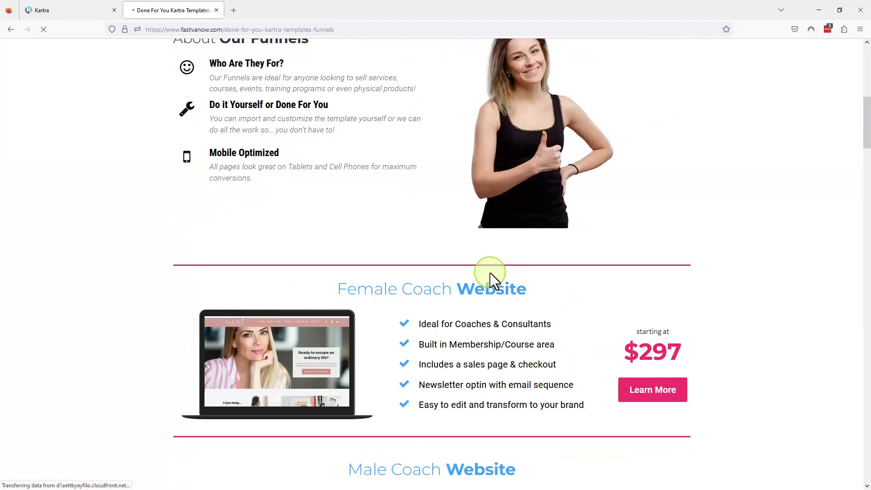
{"action": "scroll", "coordinate": [513, 295], "scroll_direction": "down", "scroll_amount": 12}
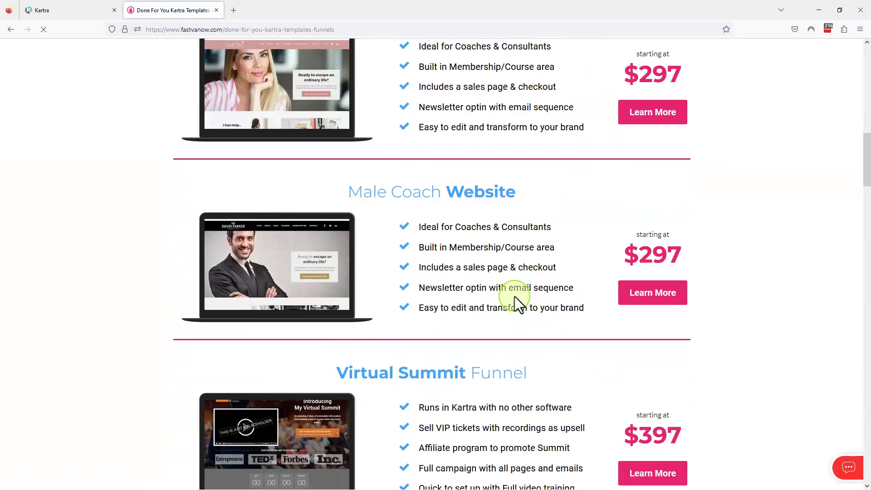
{"action": "scroll", "coordinate": [519, 296], "scroll_direction": "down", "scroll_amount": 15}
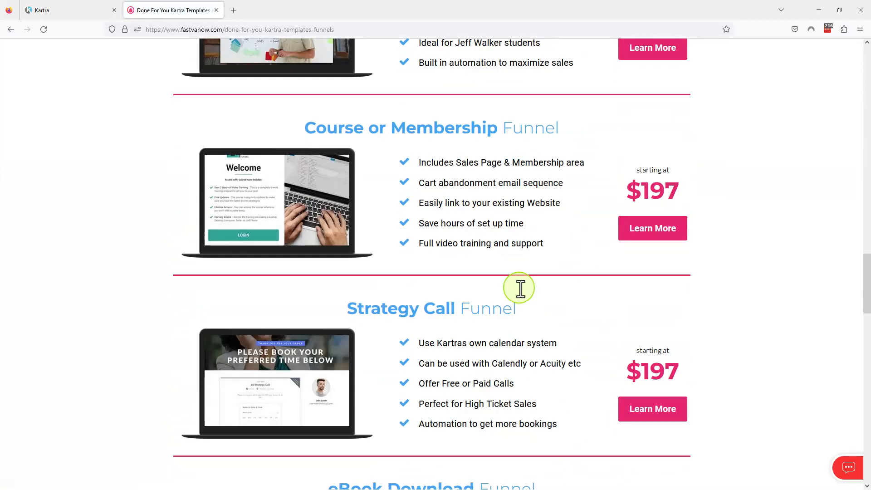
{"action": "scroll", "coordinate": [519, 285], "scroll_direction": "down", "scroll_amount": 2}
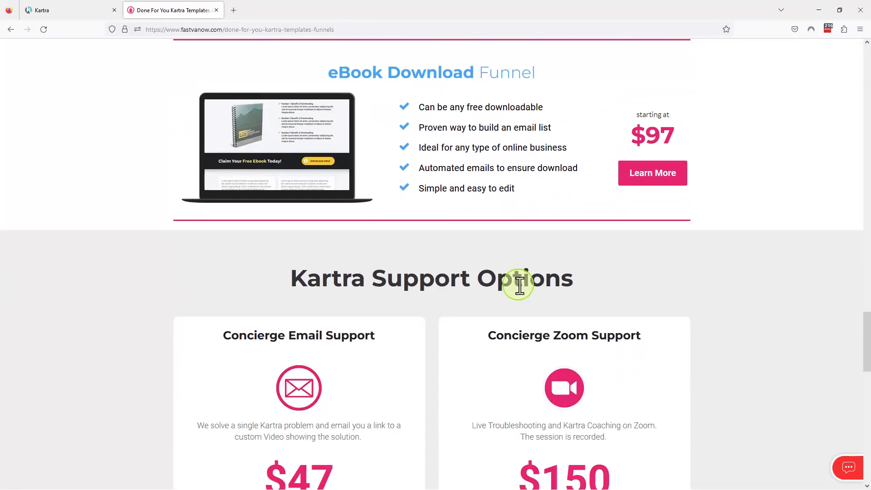
{"action": "scroll", "coordinate": [518, 284], "scroll_direction": "down", "scroll_amount": 3}
{"action": "scroll", "coordinate": [520, 279], "scroll_direction": "down", "scroll_amount": 4}
{"action": "scroll", "coordinate": [520, 279], "scroll_direction": "up", "scroll_amount": 18}
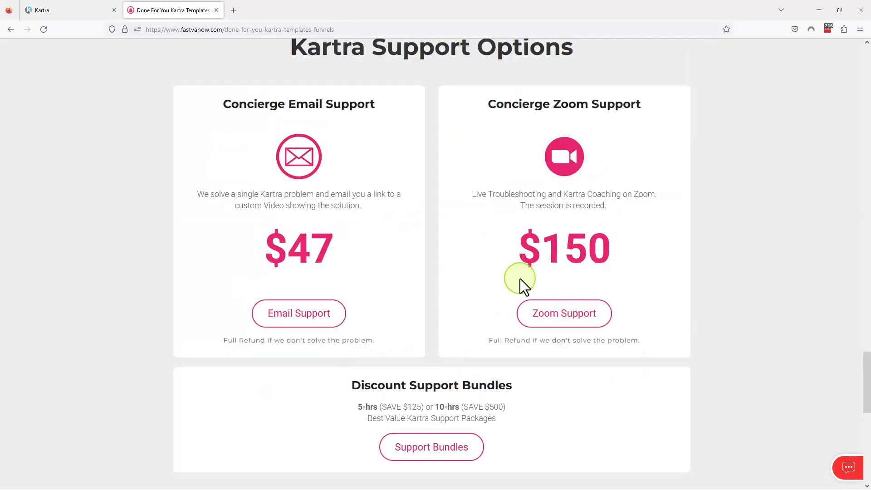
{"action": "scroll", "coordinate": [520, 279], "scroll_direction": "up", "scroll_amount": 20}
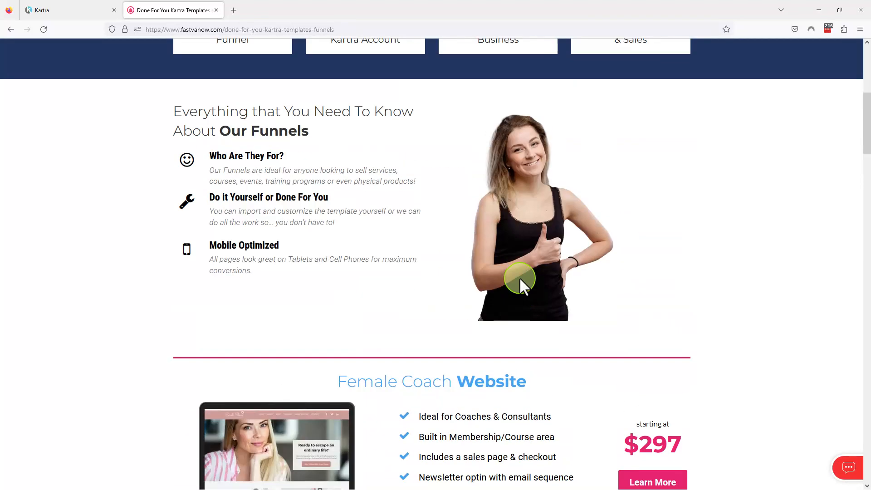